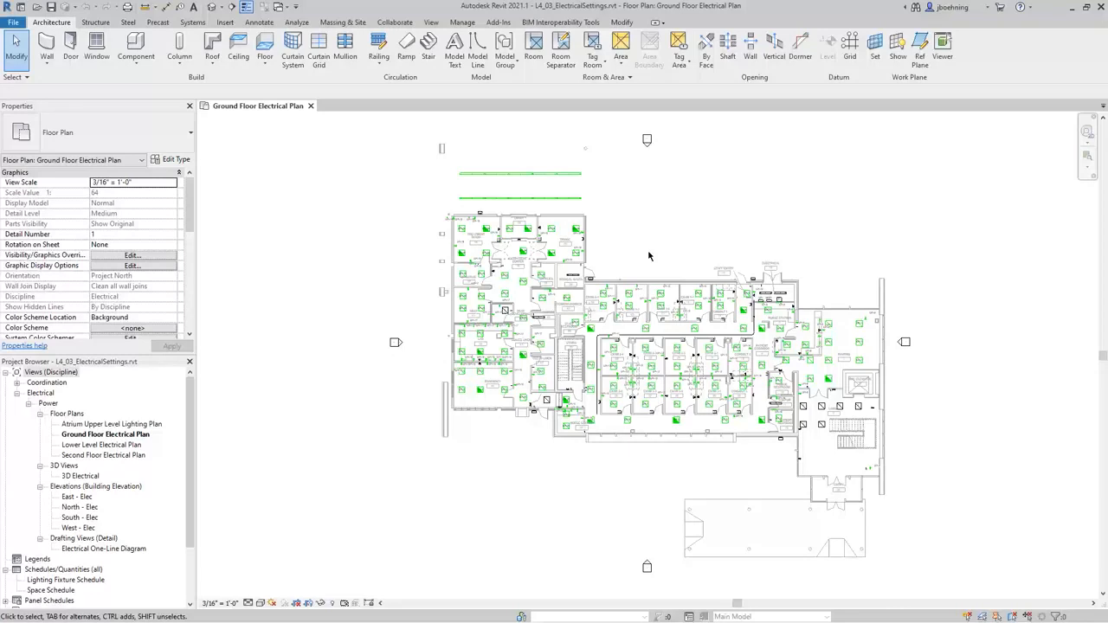
Open the Electrical Settings, check the General options for connector separator and electrical data style, and accept the dialog
click(195, 23)
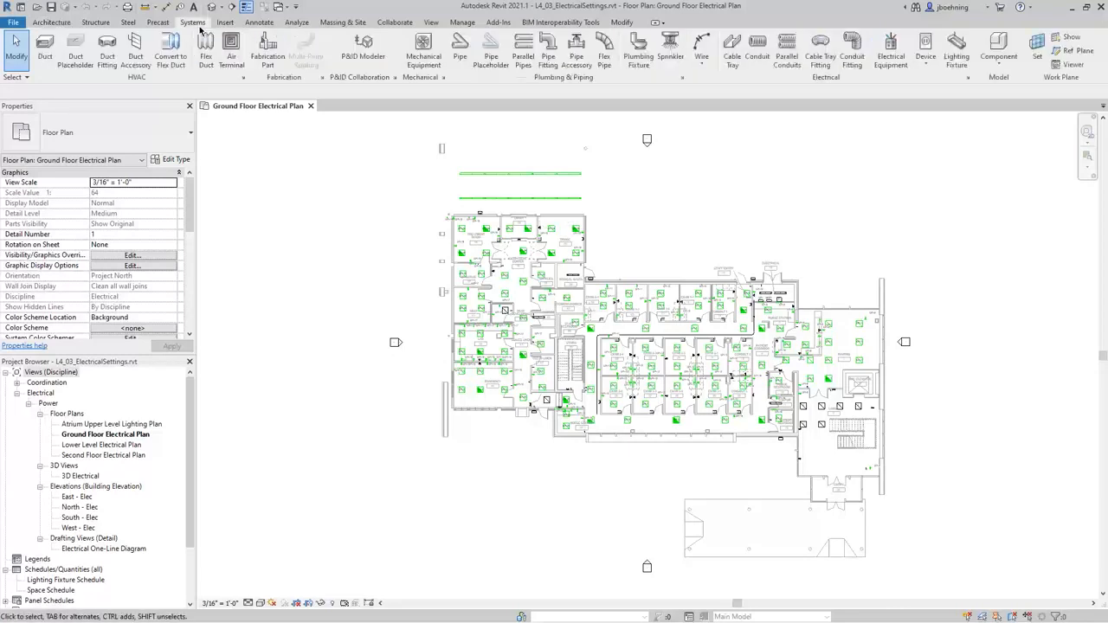
click(968, 78)
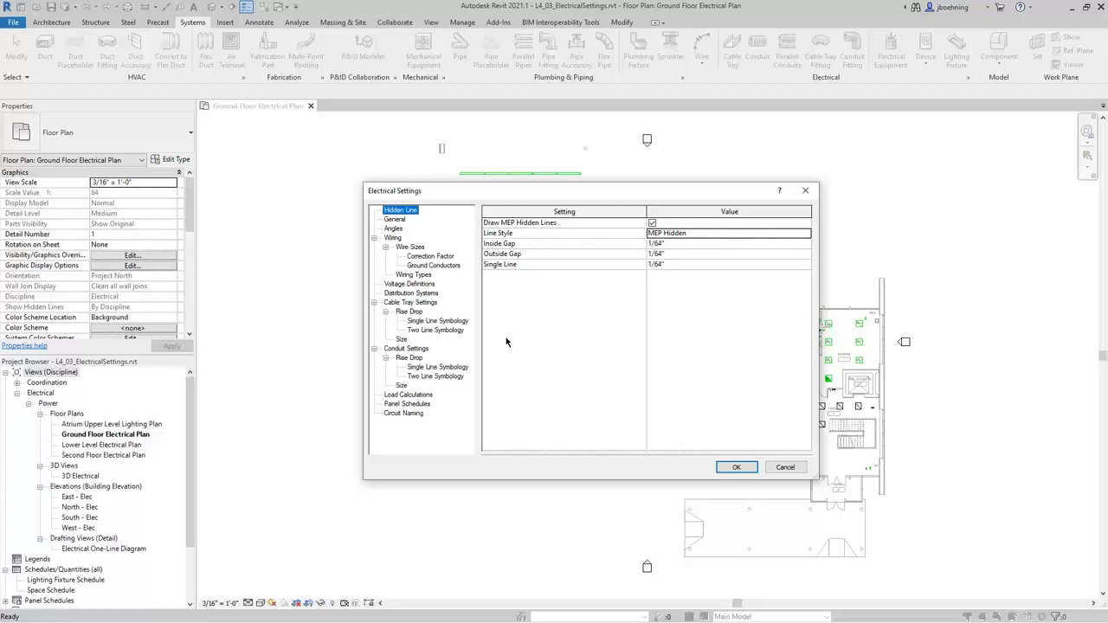
click(394, 219)
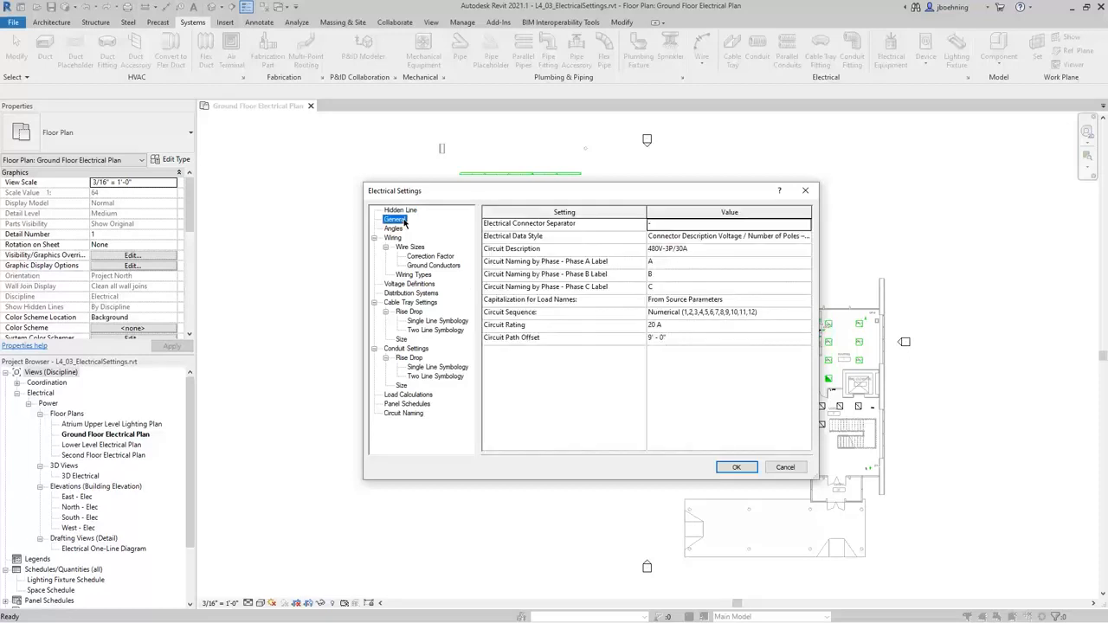
click(794, 227)
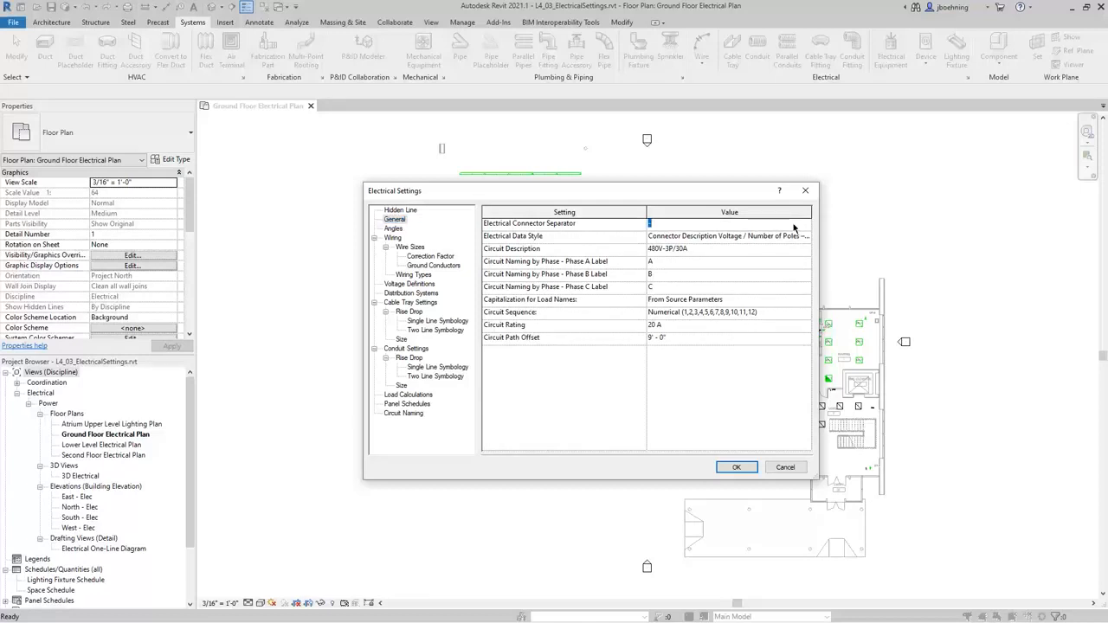
click(794, 237)
click(806, 237)
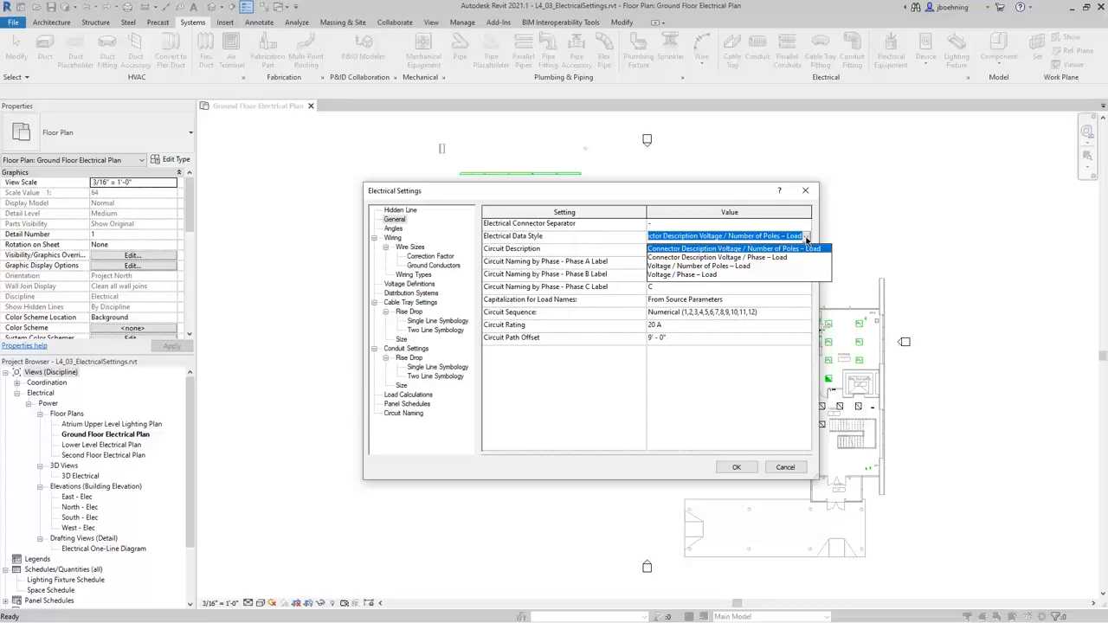
click(806, 239)
click(736, 467)
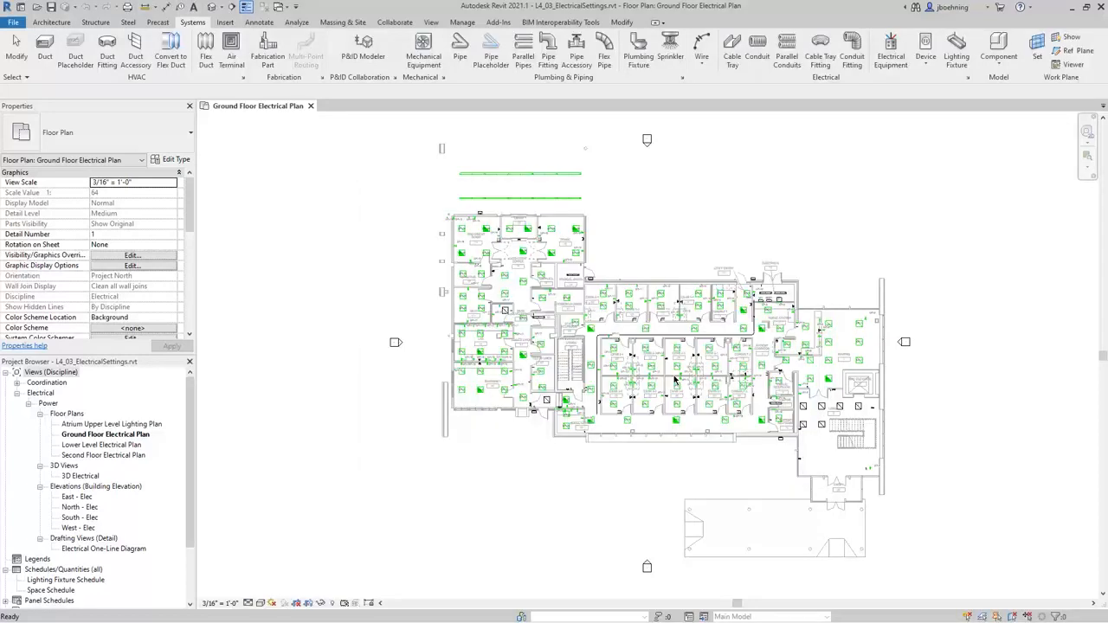
Inspect the Electrical Data property of the upper troffer light fixture in room EXAM 1-4, then clear the selection
scroll(675, 379, up, 5)
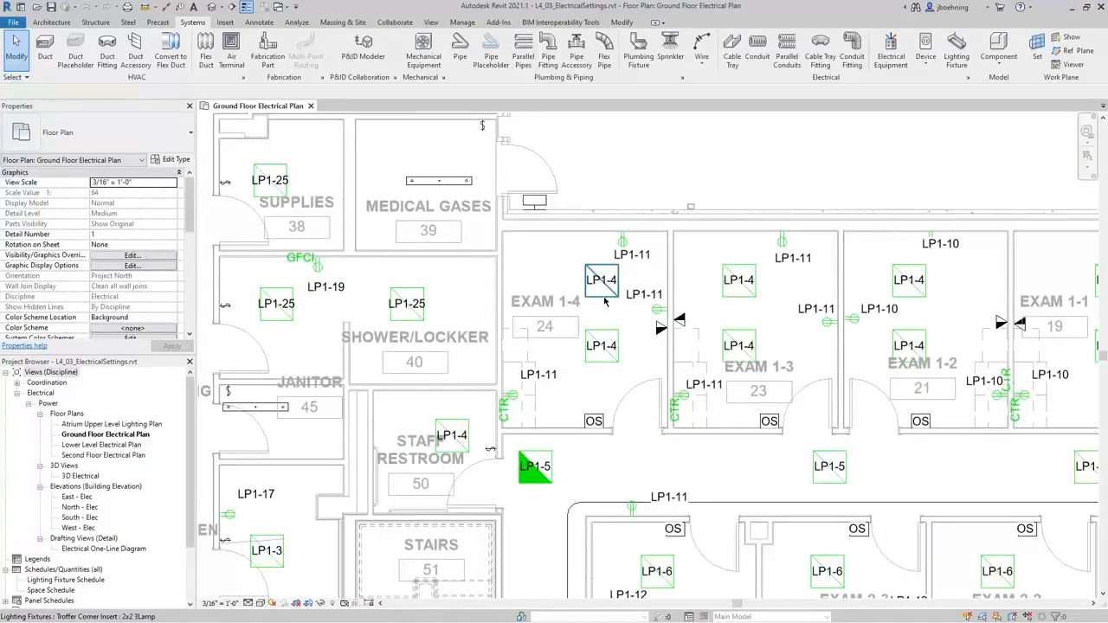
click(605, 300)
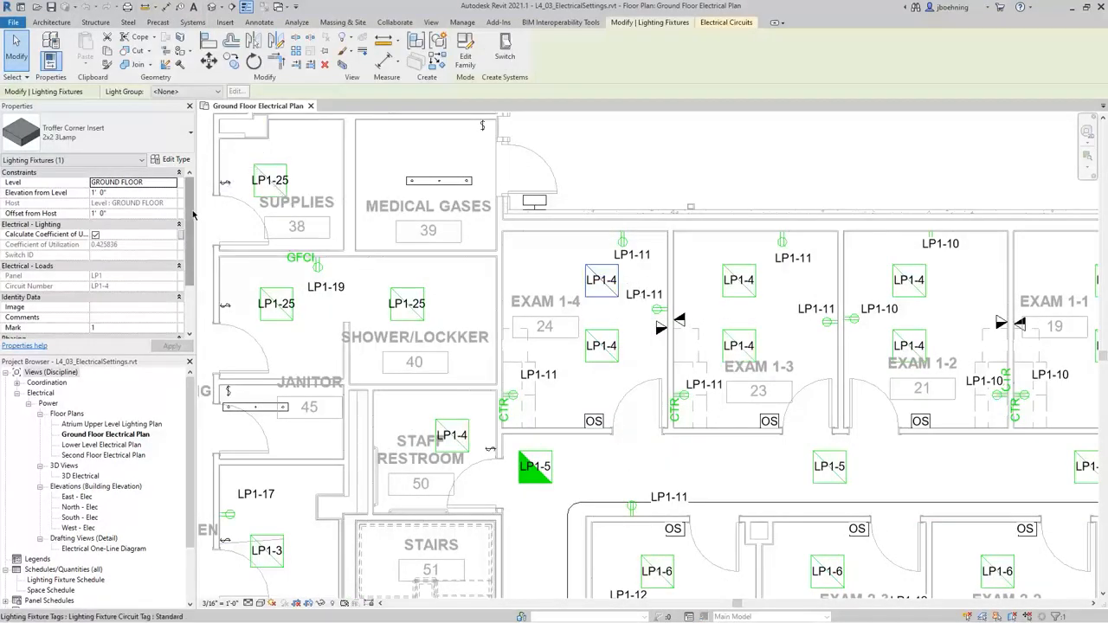
drag(193, 213, 187, 268)
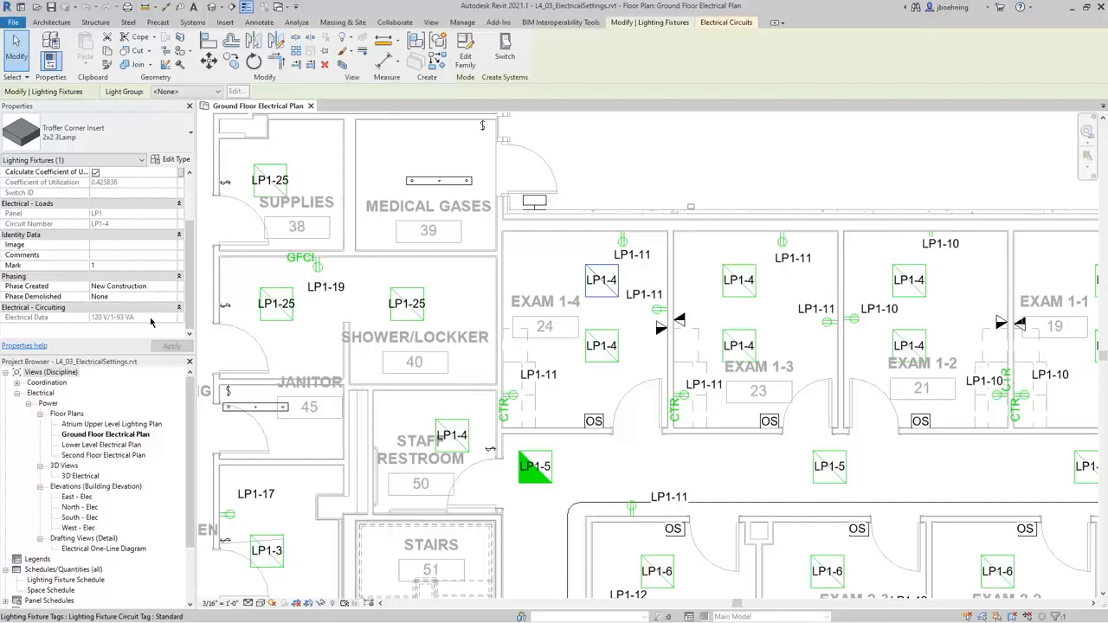
click(593, 187)
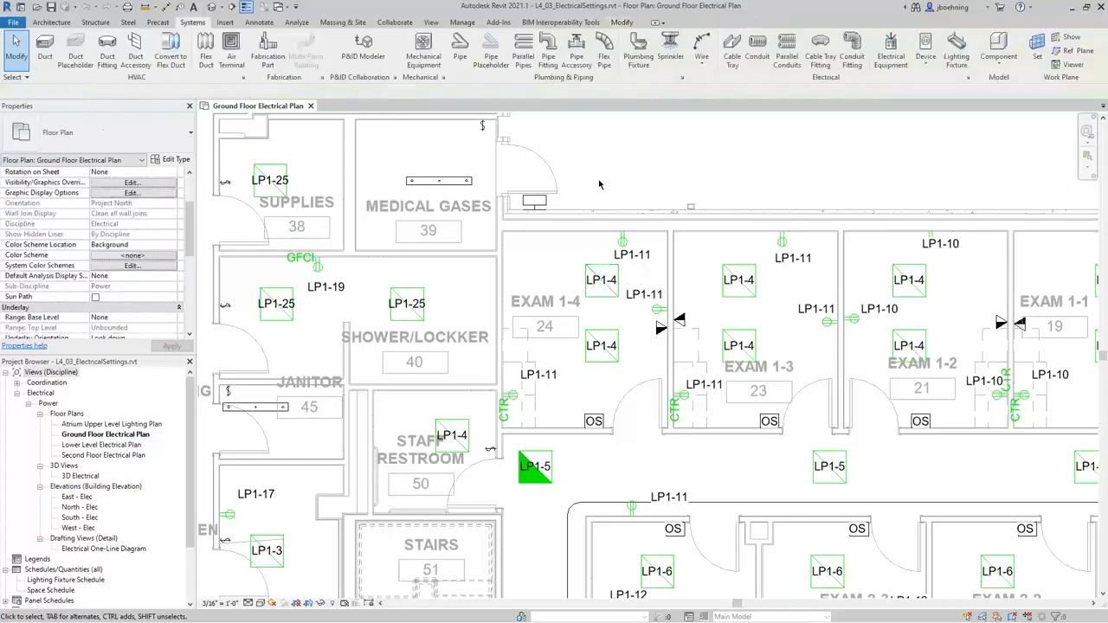
Reopen the Electrical Settings and review the available circuit description formats and the Phase A naming label
click(967, 77)
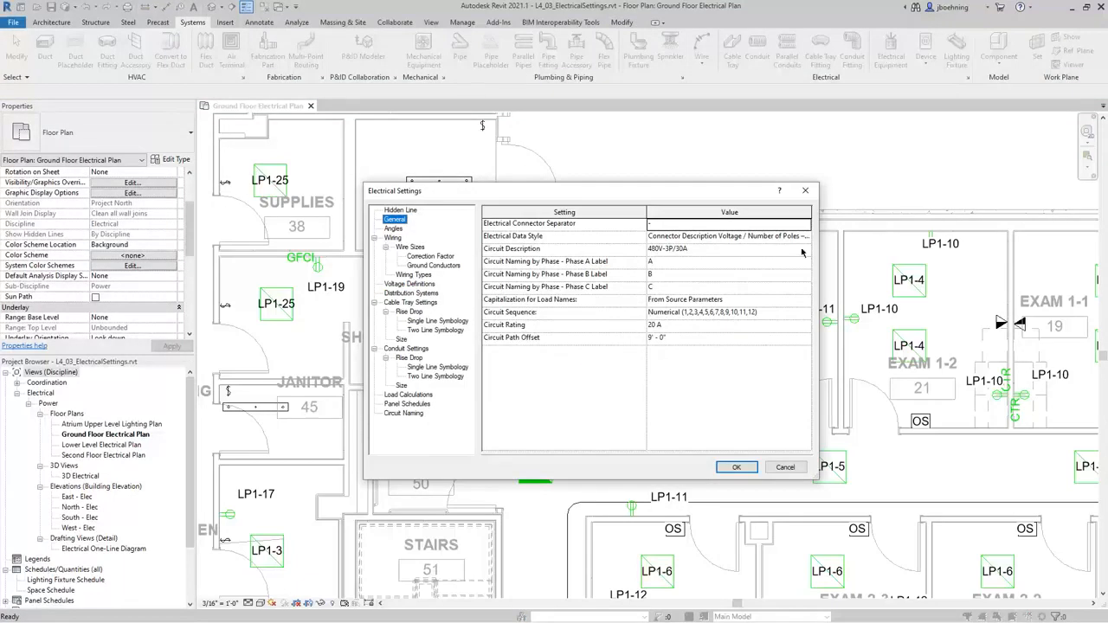
click(762, 253)
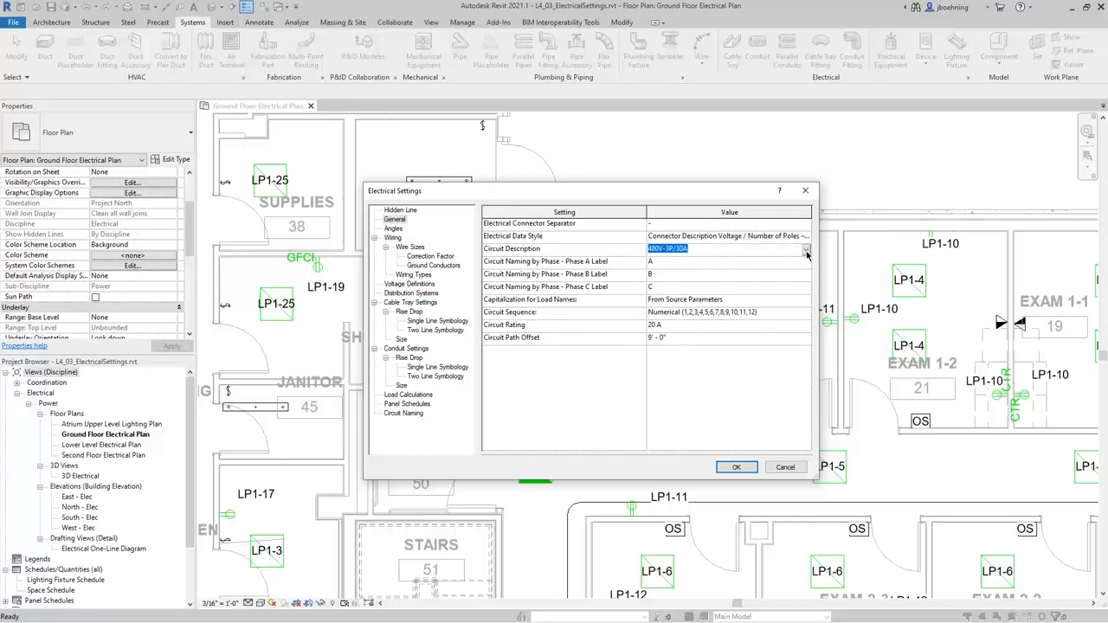
click(806, 250)
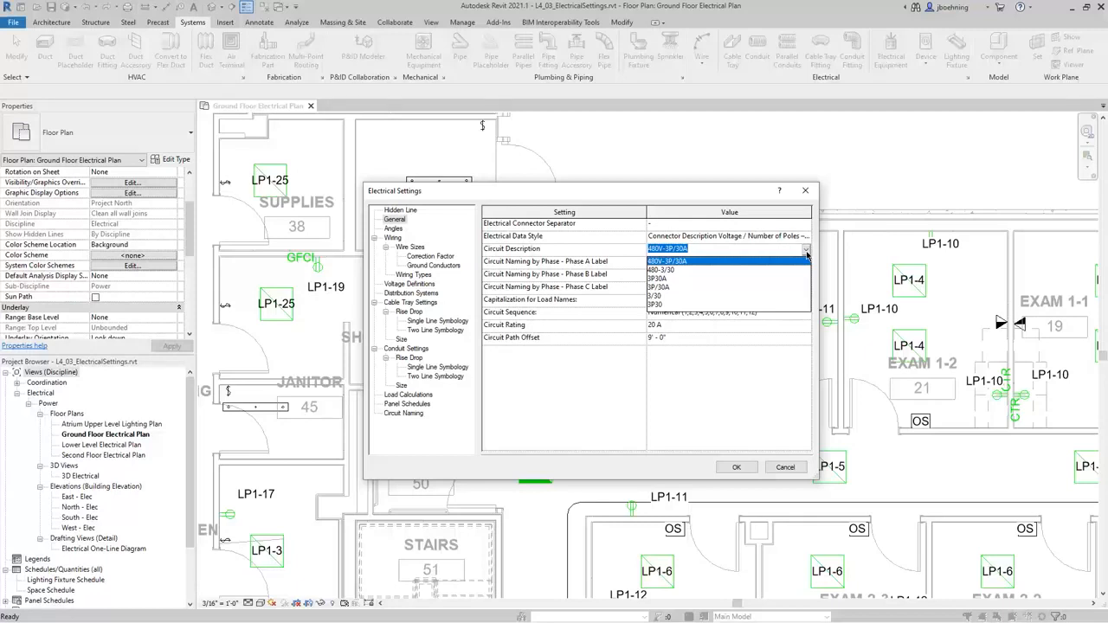
click(805, 250)
click(793, 264)
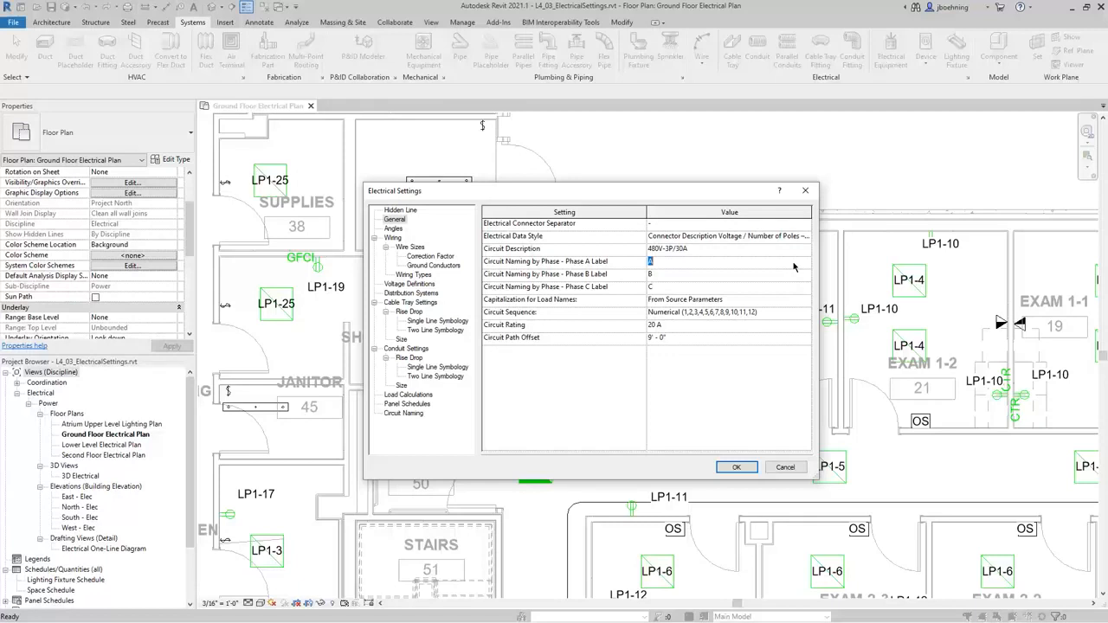
Review the General options for load name capitalization, circuit sequence, circuit rating and circuit path offset
click(804, 303)
click(805, 303)
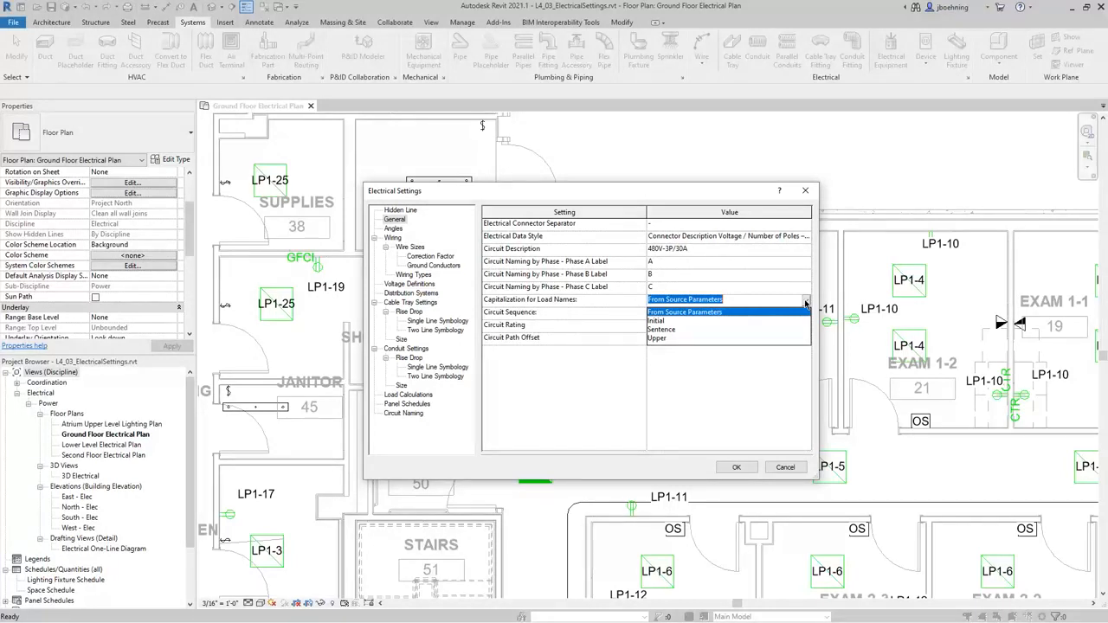
click(805, 303)
click(805, 315)
click(805, 314)
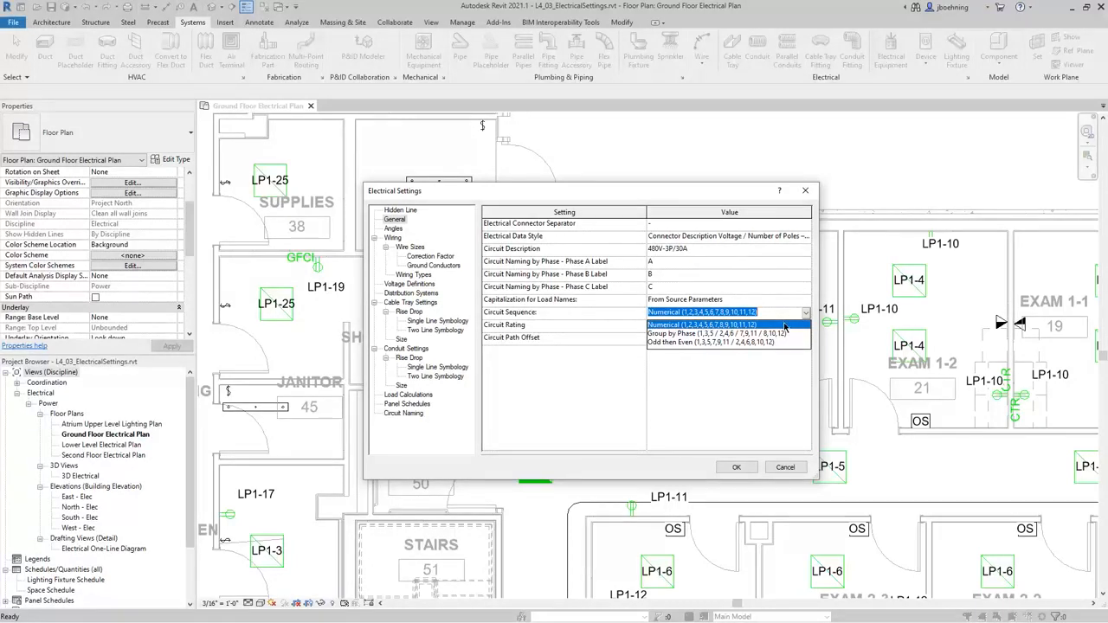
click(784, 327)
click(783, 325)
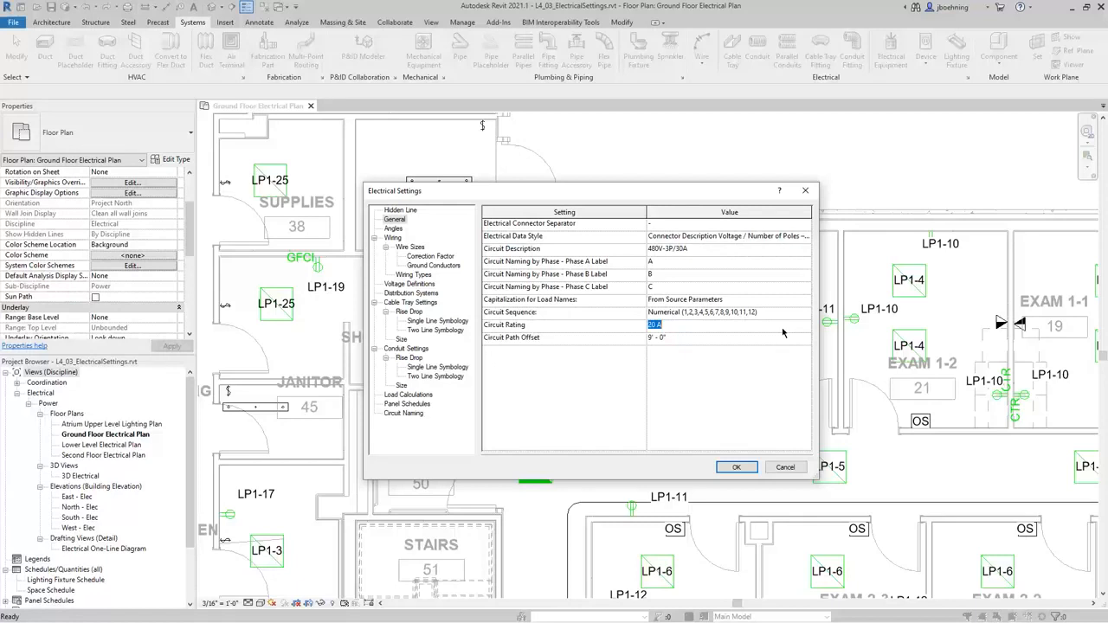
click(680, 323)
click(702, 340)
Restrict the fitting angles to specific angles and exclude 22.50° and 11.25° from use in layout
click(397, 229)
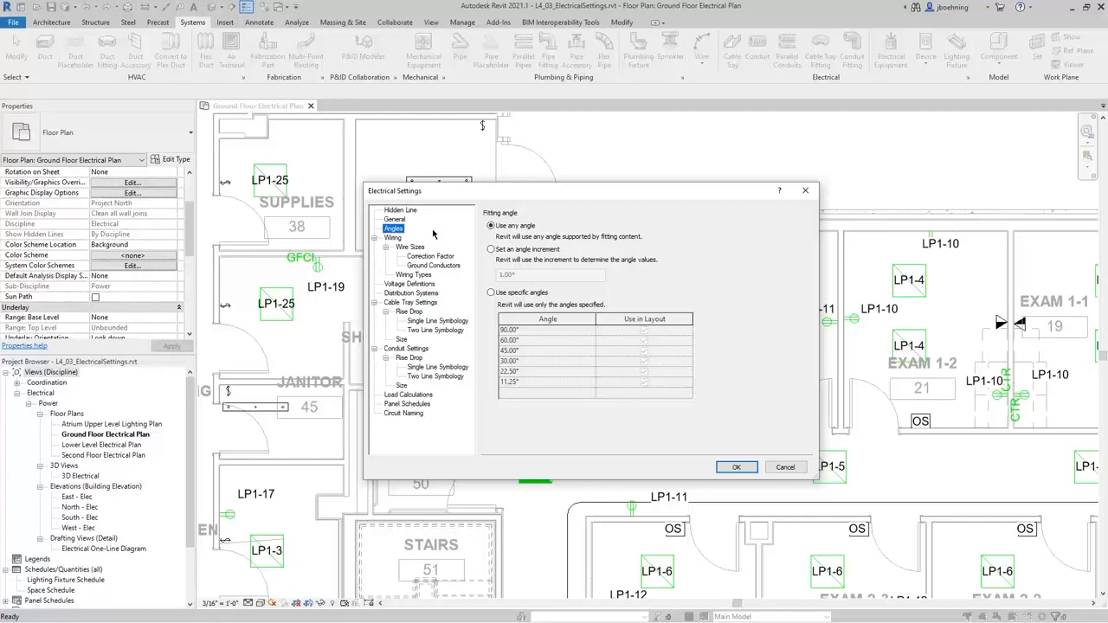
click(491, 249)
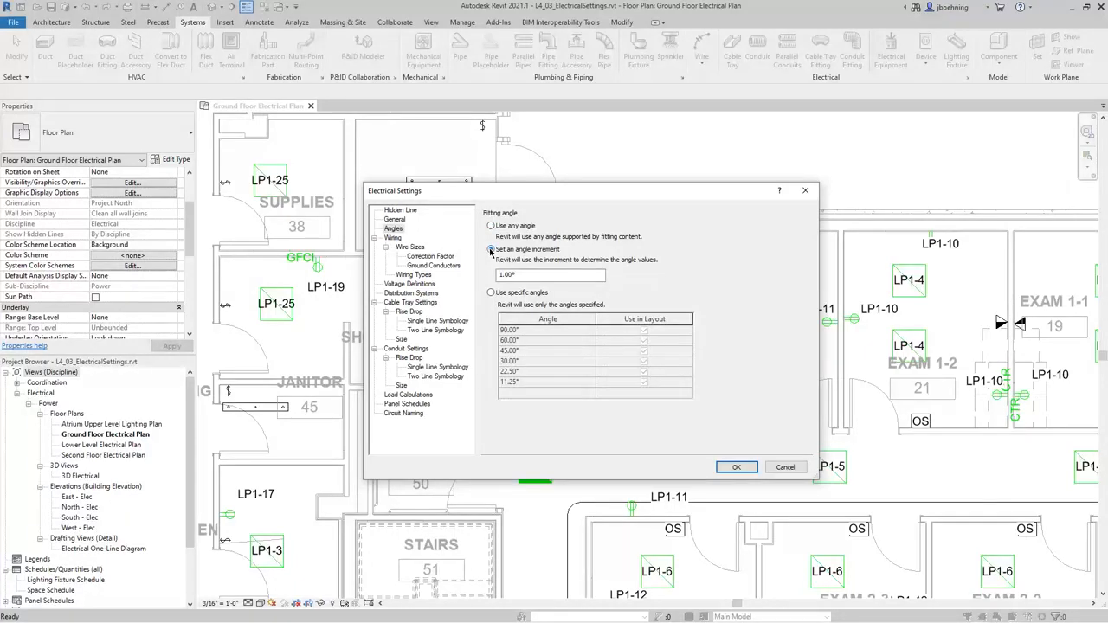
double_click(504, 274)
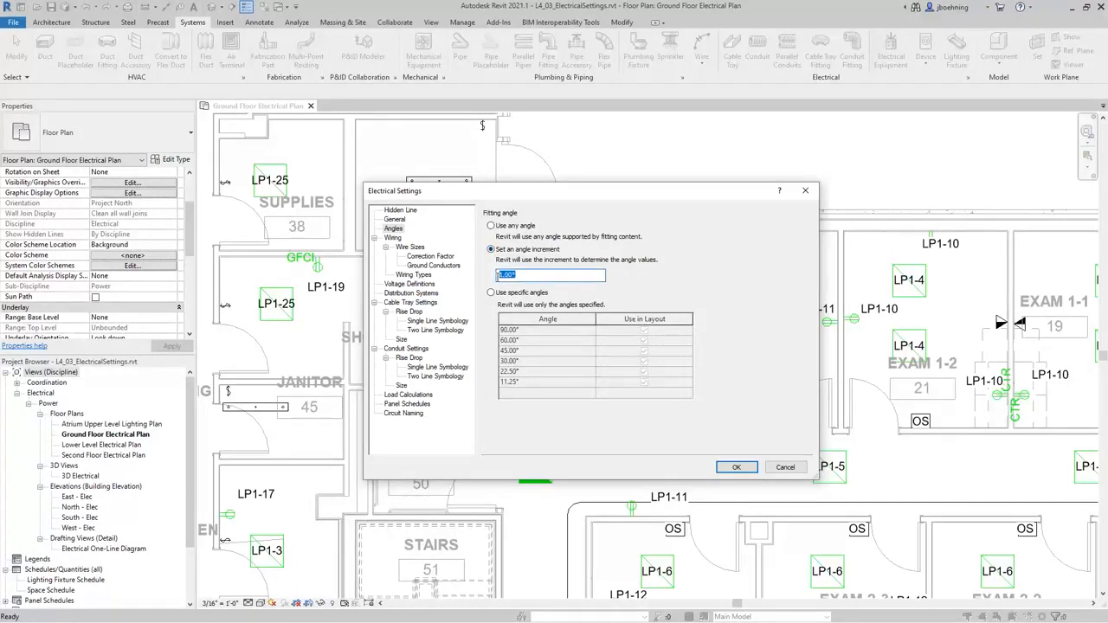
click(490, 293)
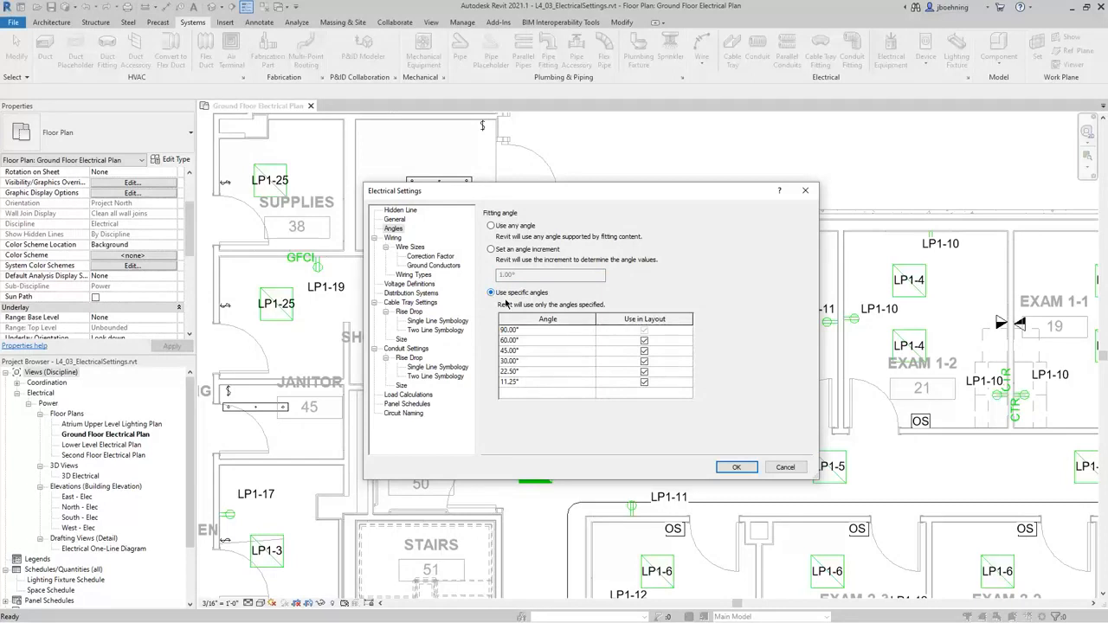
click(643, 342)
click(643, 342)
click(643, 372)
click(644, 383)
Widen the value column of the Wiring settings and review ambient temperature and the maximum branch and feeder voltage drops
click(395, 238)
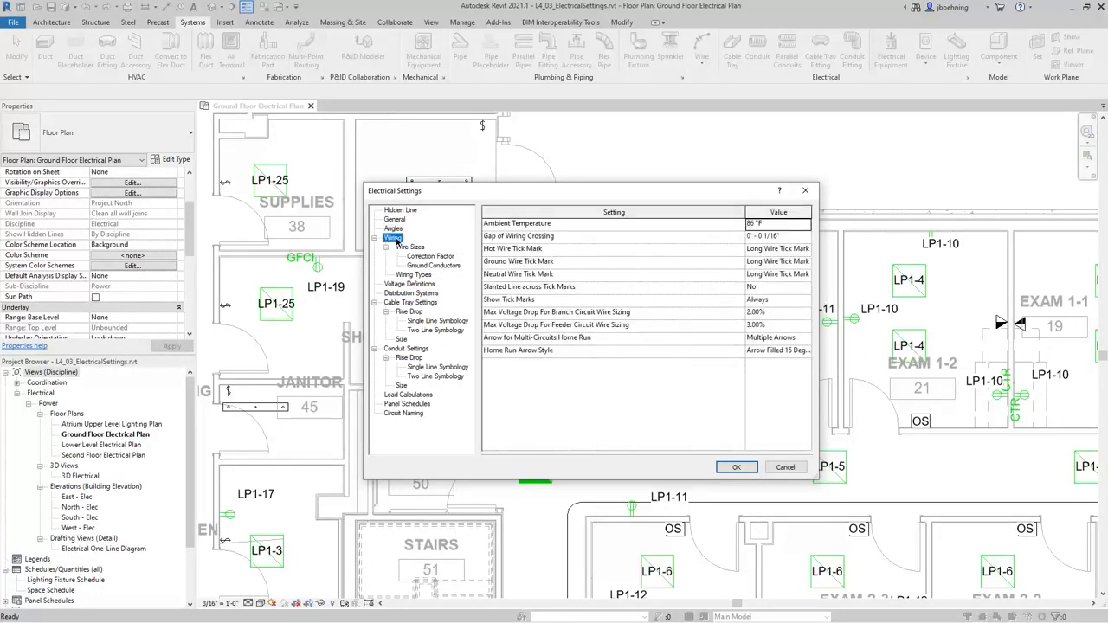
drag(744, 213, 660, 212)
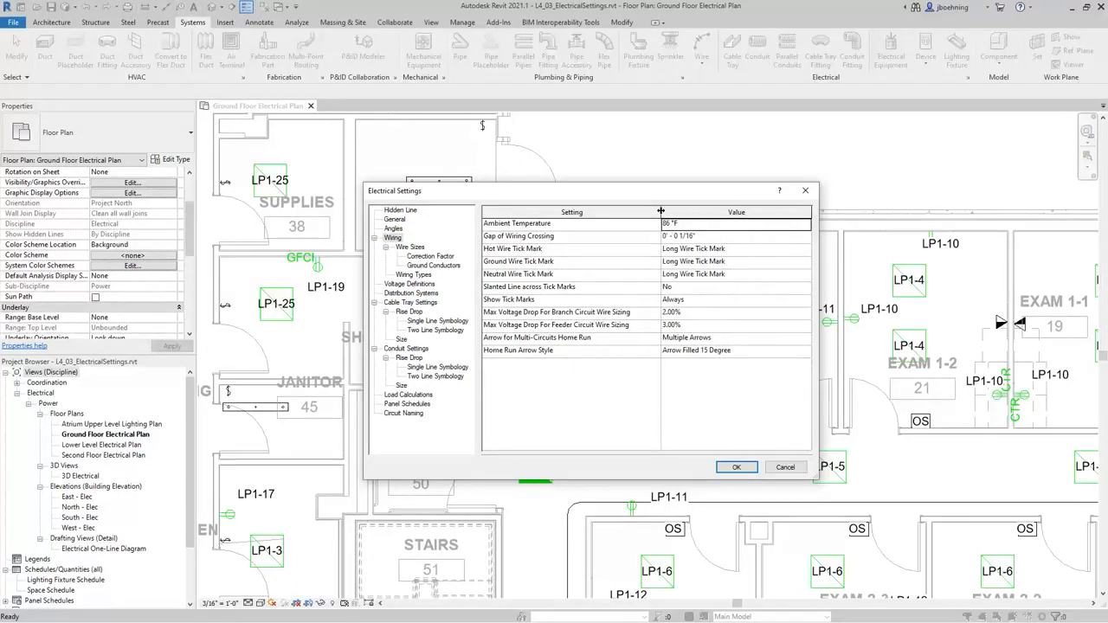
click(741, 226)
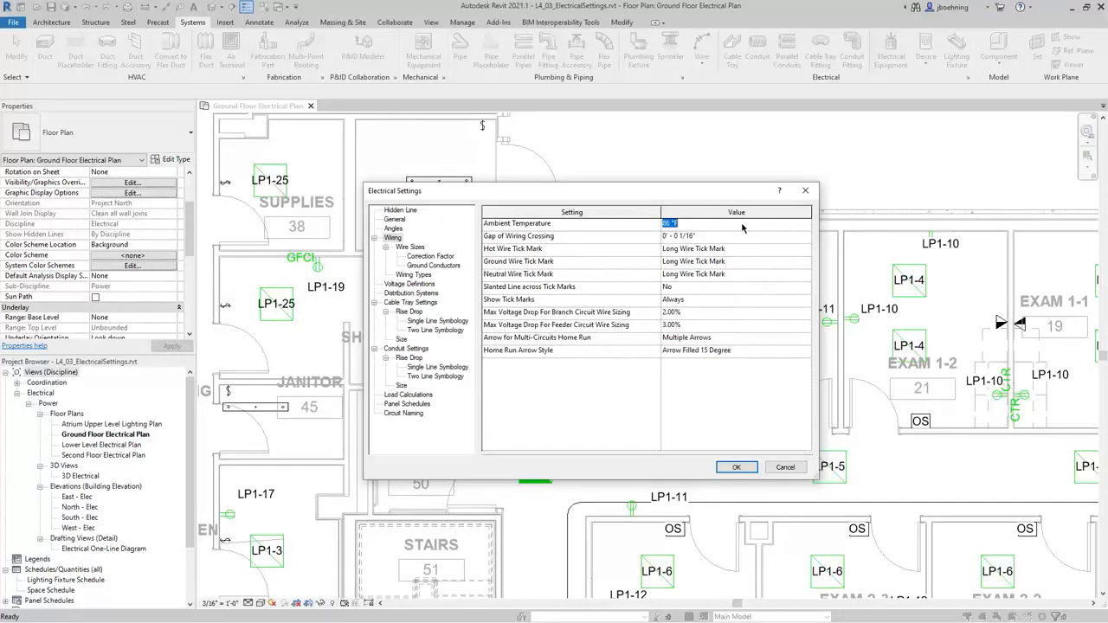
click(741, 315)
click(743, 328)
Review the material, temperature and insulation choices for wire sizes, and view the New Ampacity fields without adding an entry
click(411, 248)
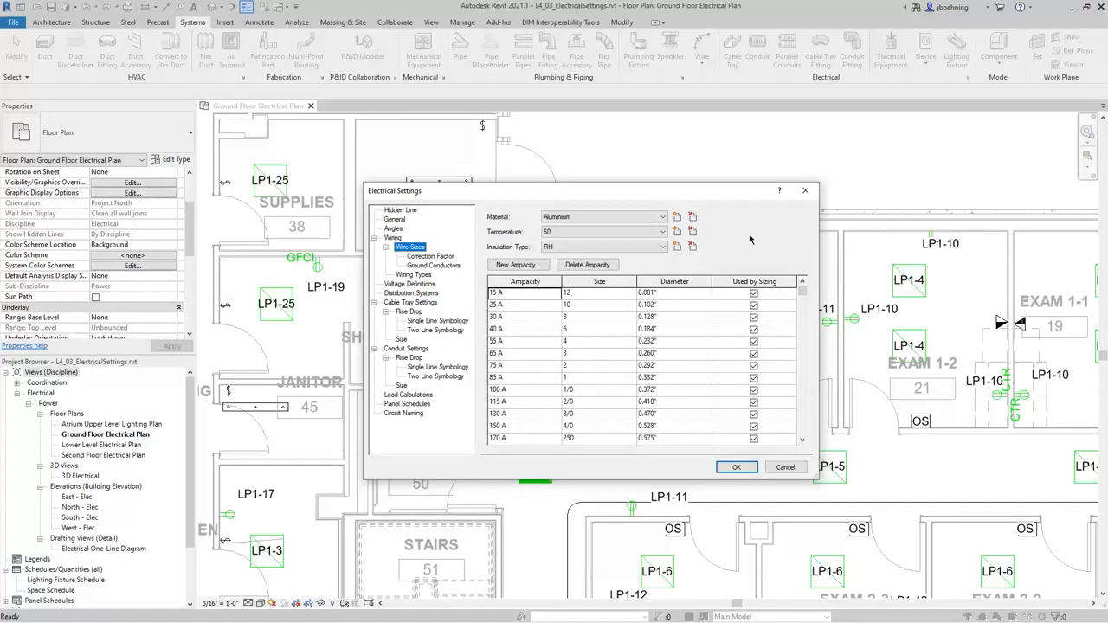
click(661, 217)
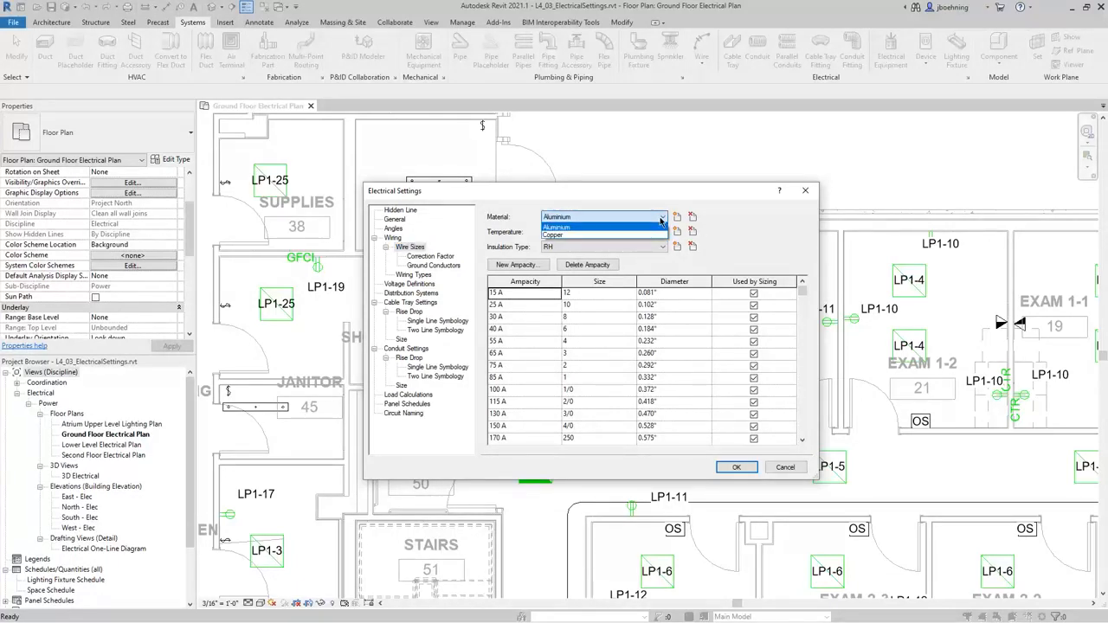
click(660, 223)
click(660, 232)
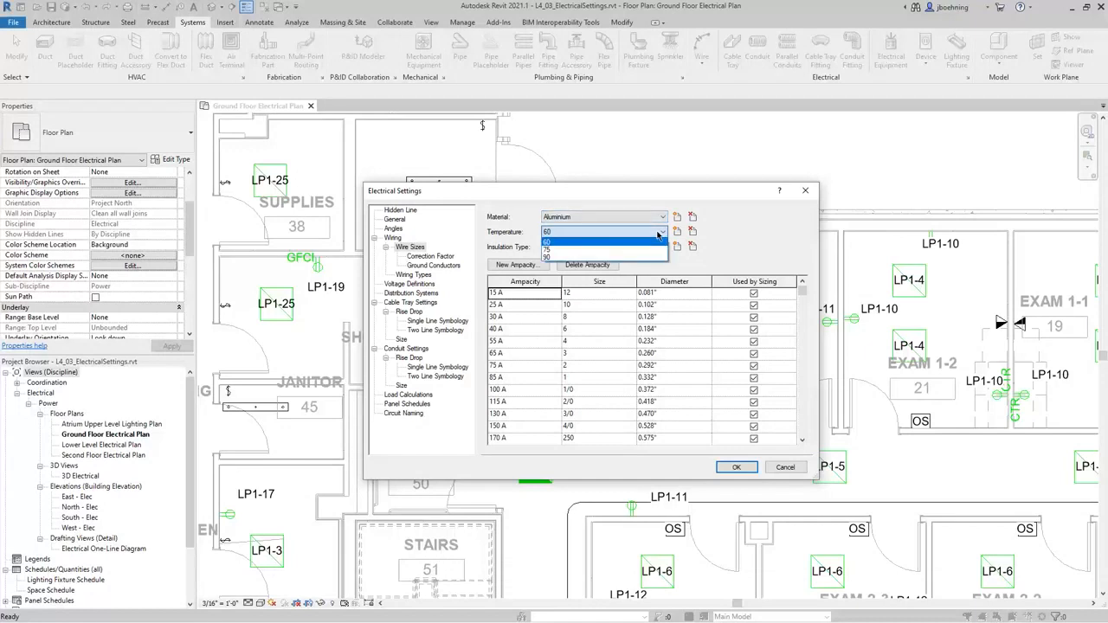
click(658, 234)
click(662, 246)
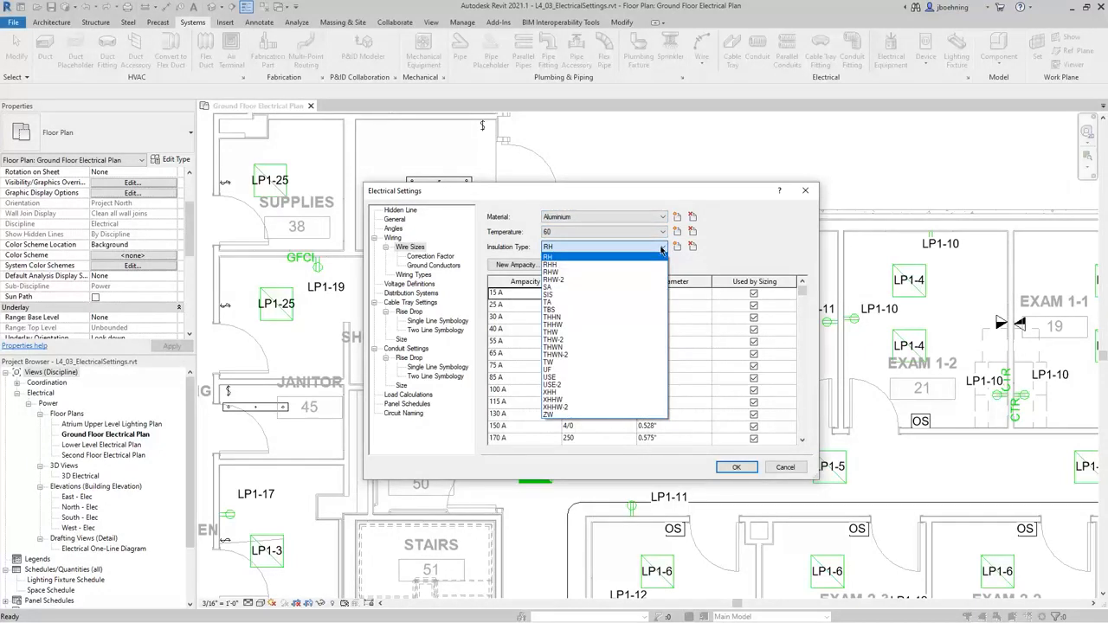
click(662, 250)
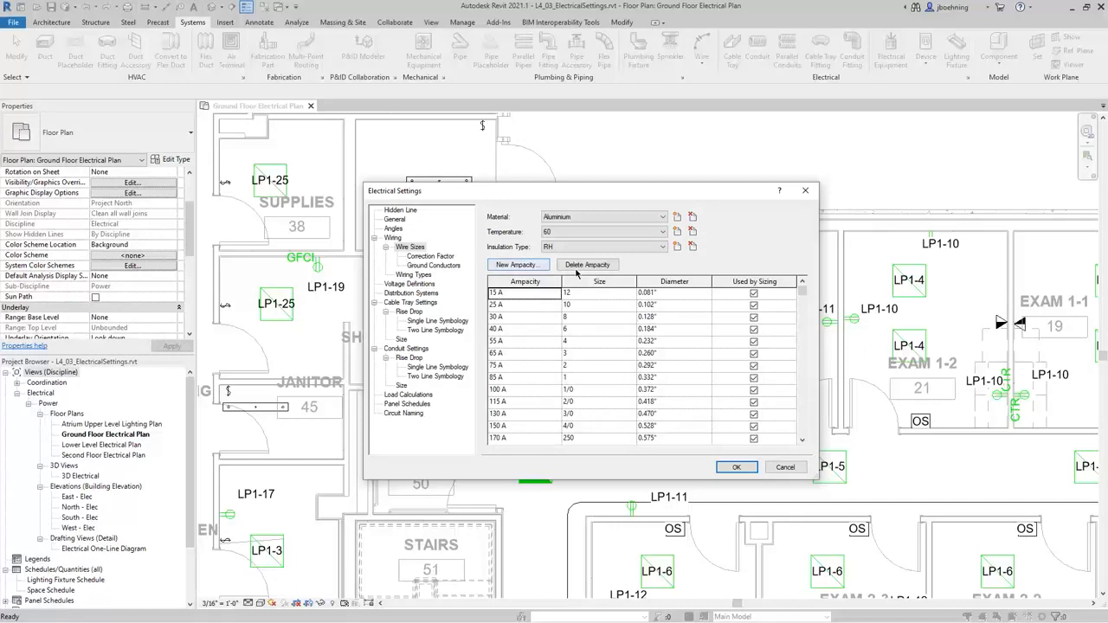
click(535, 269)
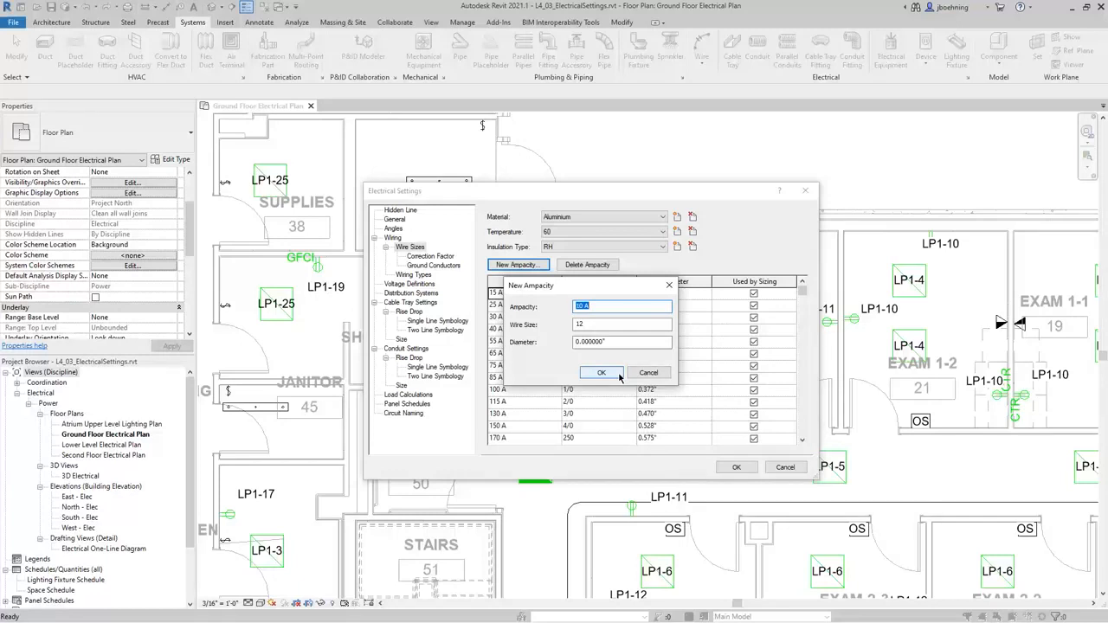
click(649, 374)
Display the wire size table for Copper at temperature 75 with FEP insulation
click(654, 219)
click(648, 234)
click(648, 234)
click(644, 252)
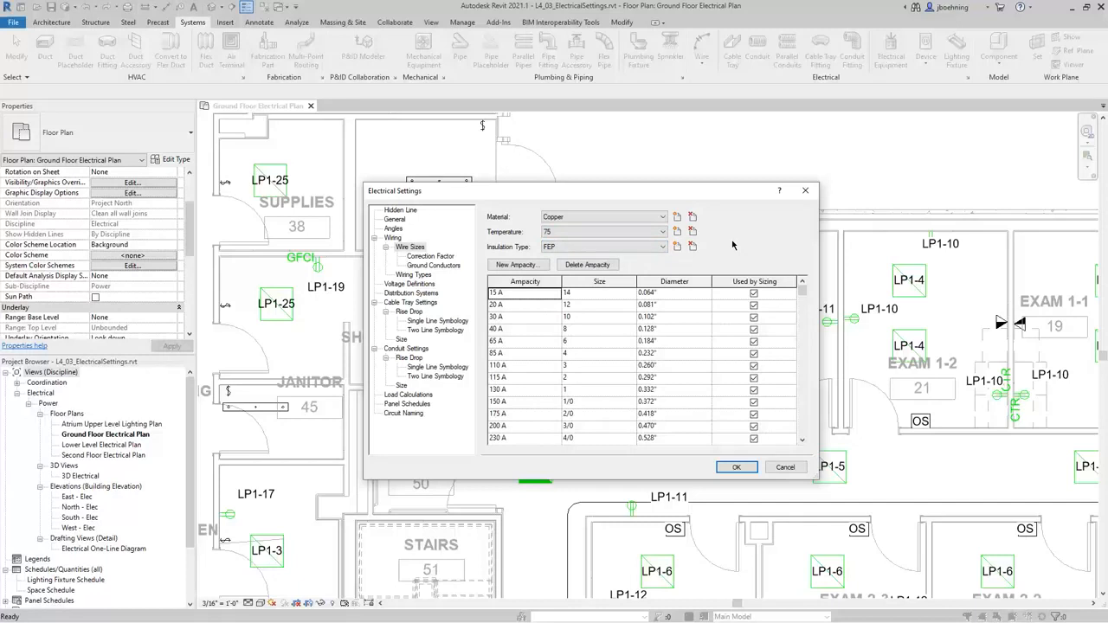
Examine the wire correction factors for Aluminium at 60 and view the New Correction Factor fields without adding one
click(442, 257)
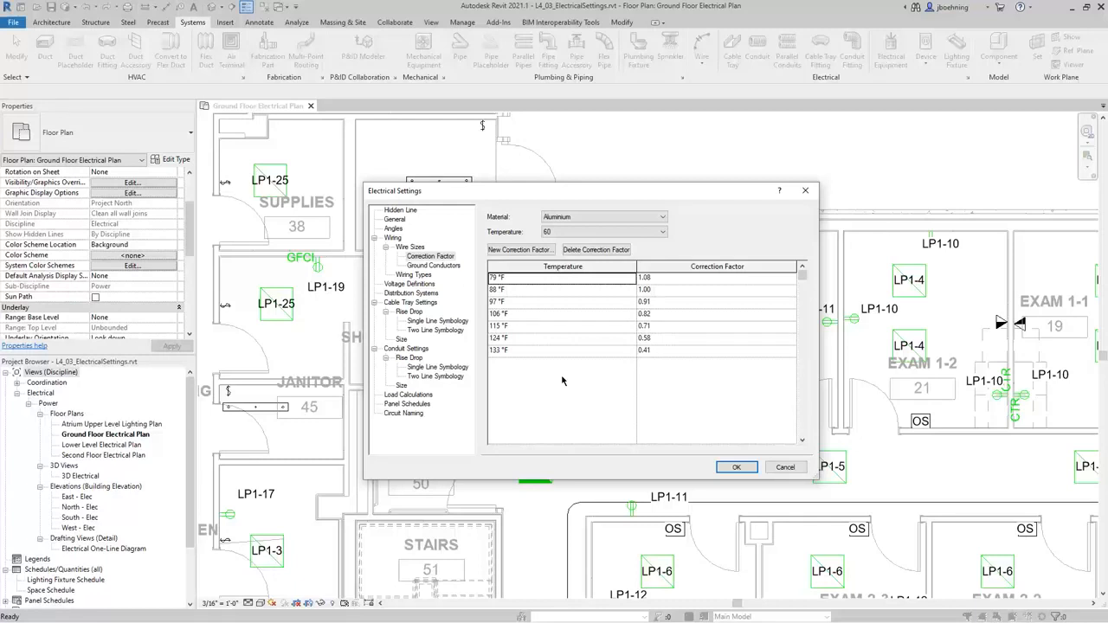
click(522, 250)
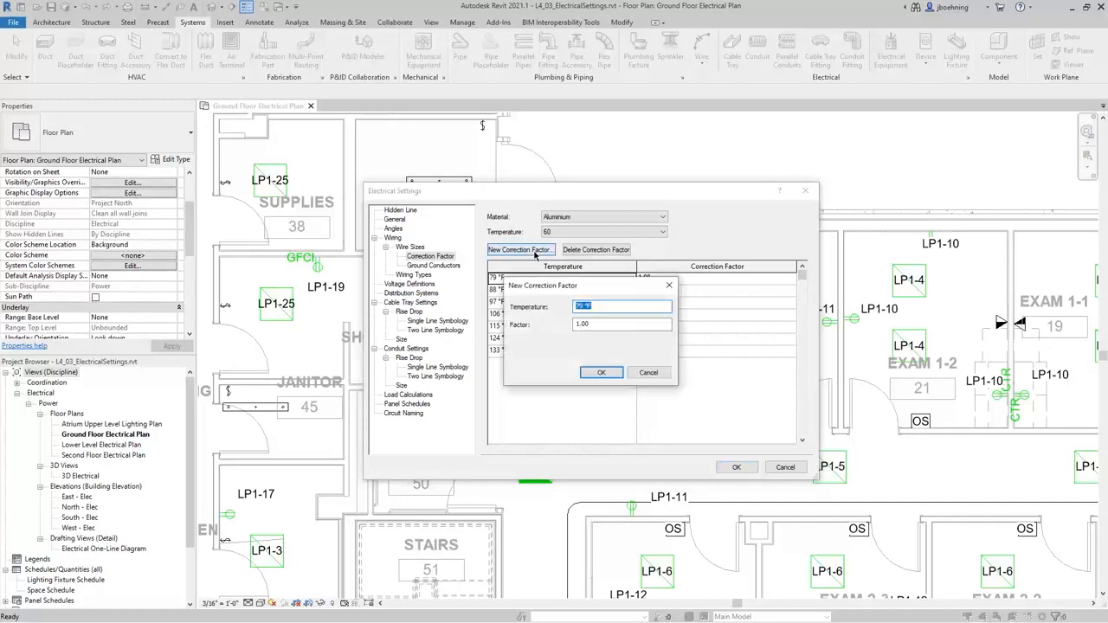
click(644, 373)
Examine the ground conductor sizes for Aluminium and the list of available conductor materials
click(442, 265)
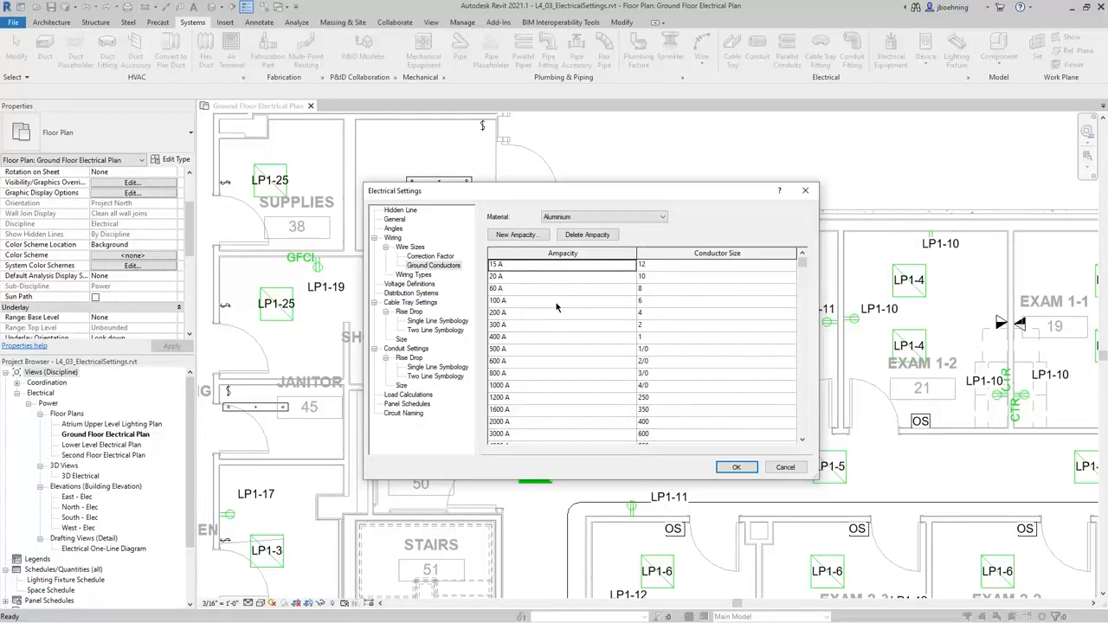
click(638, 217)
click(640, 218)
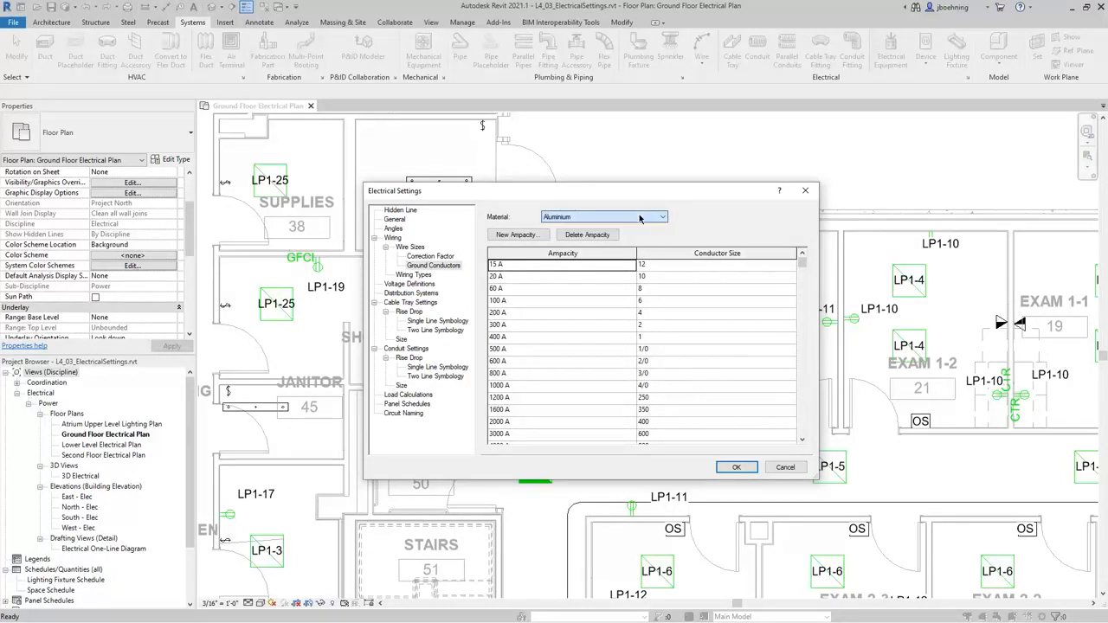
View the New Ampacity fields for Aluminium ground conductors without adding an entry
click(538, 236)
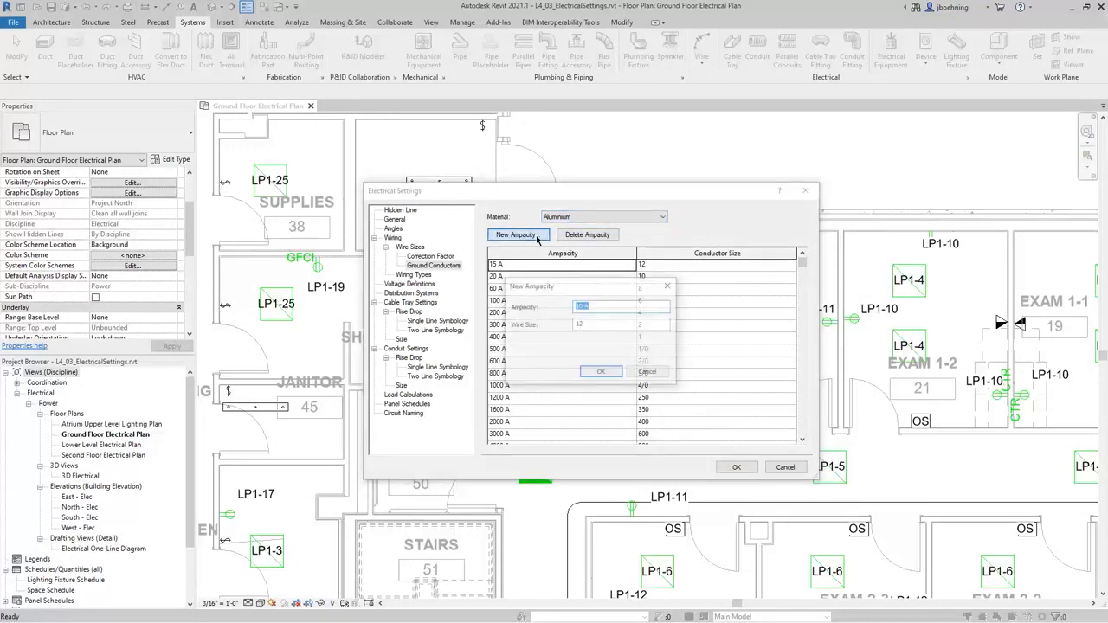
click(649, 373)
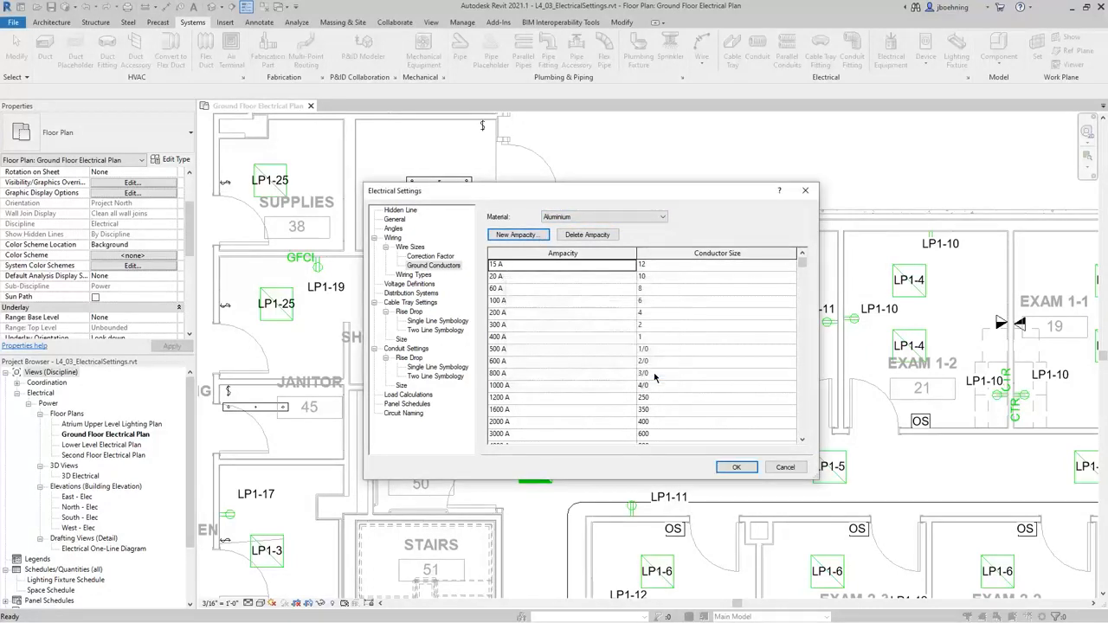
Add a new wiring type and review its material, temperature rating and insulation choices
click(427, 276)
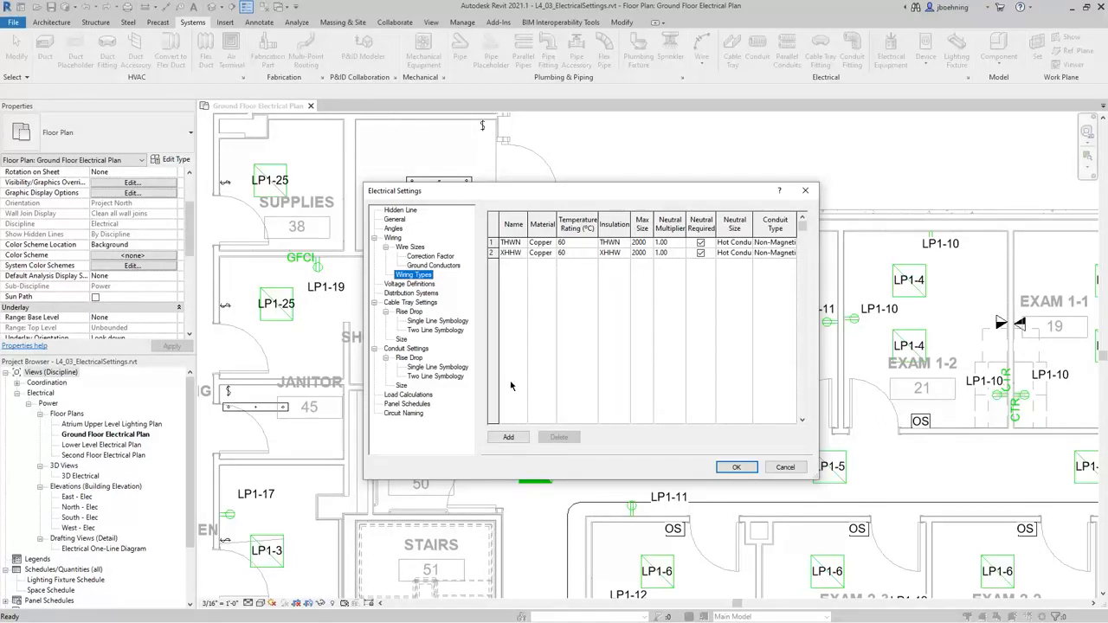
click(509, 437)
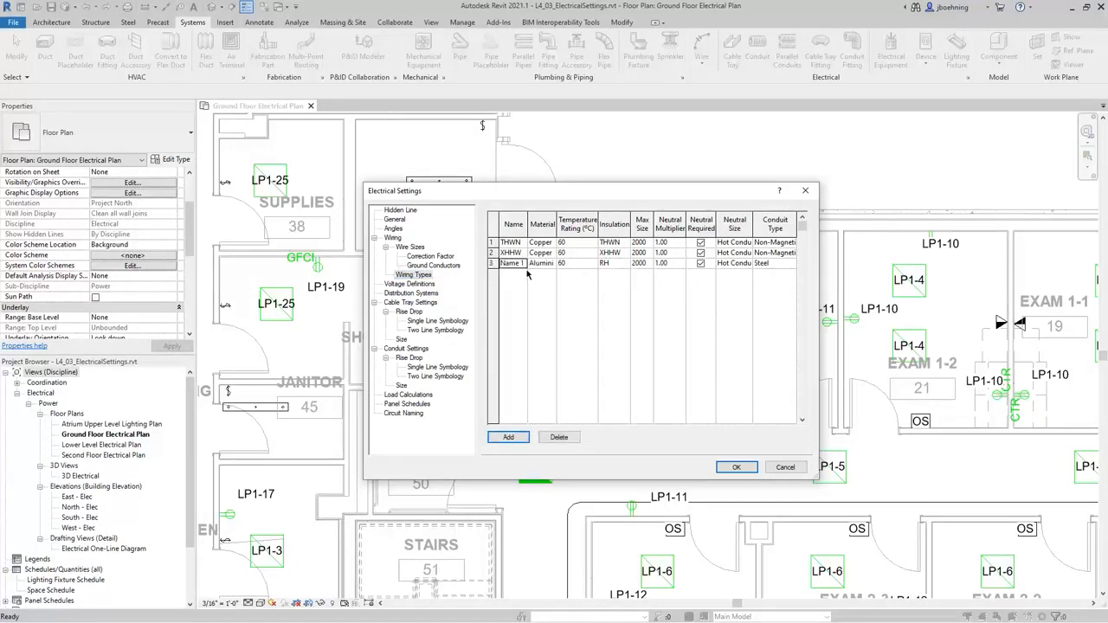
click(550, 264)
click(551, 264)
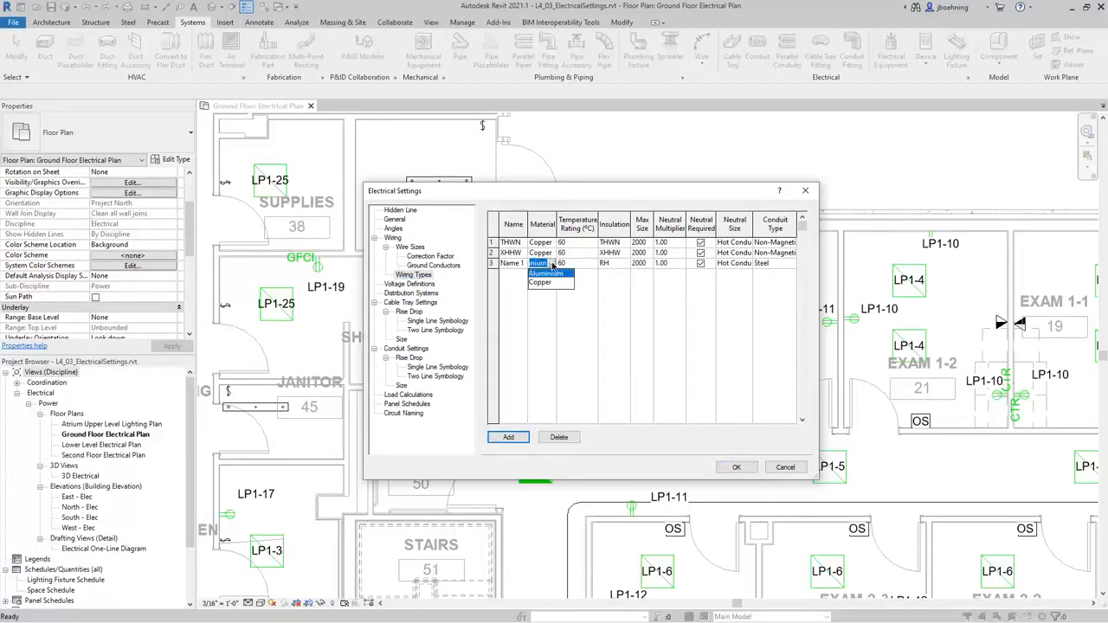
click(586, 264)
click(592, 263)
click(614, 264)
click(620, 265)
click(626, 265)
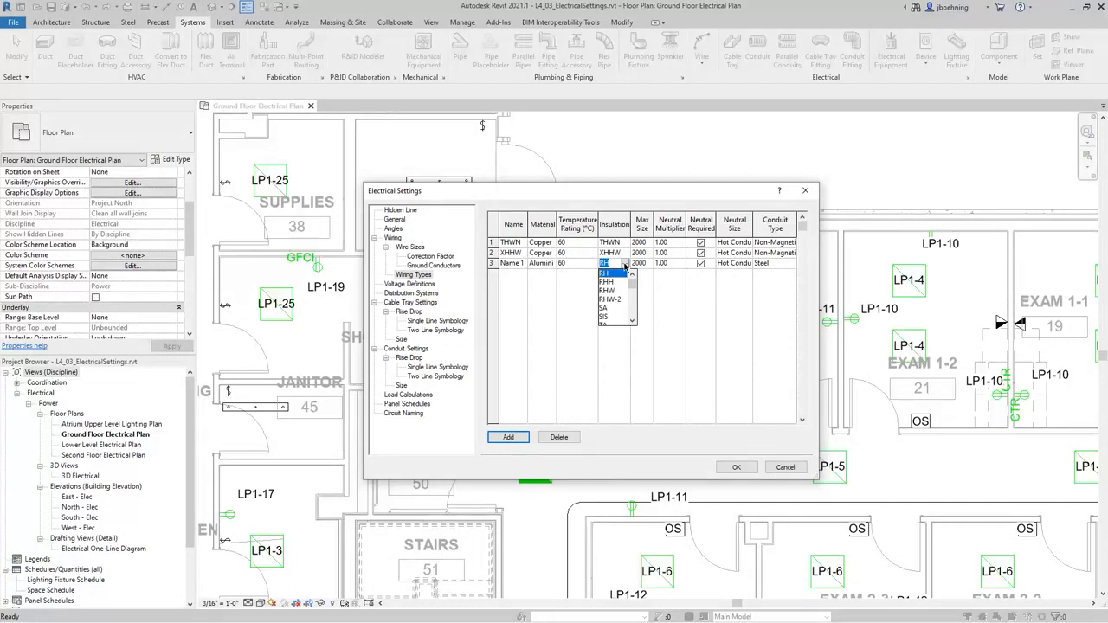
click(625, 266)
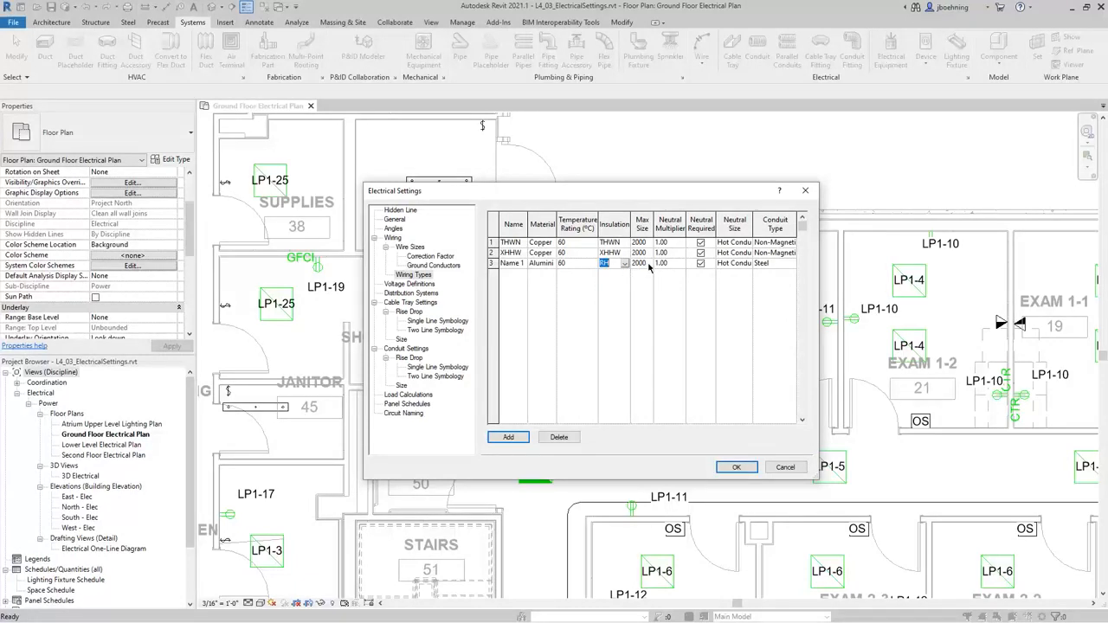
Review the new wiring type's max size, neutral multiplier, neutral size and conduit type options, and delete that wiring type
click(648, 266)
click(649, 266)
click(673, 266)
click(748, 267)
click(748, 266)
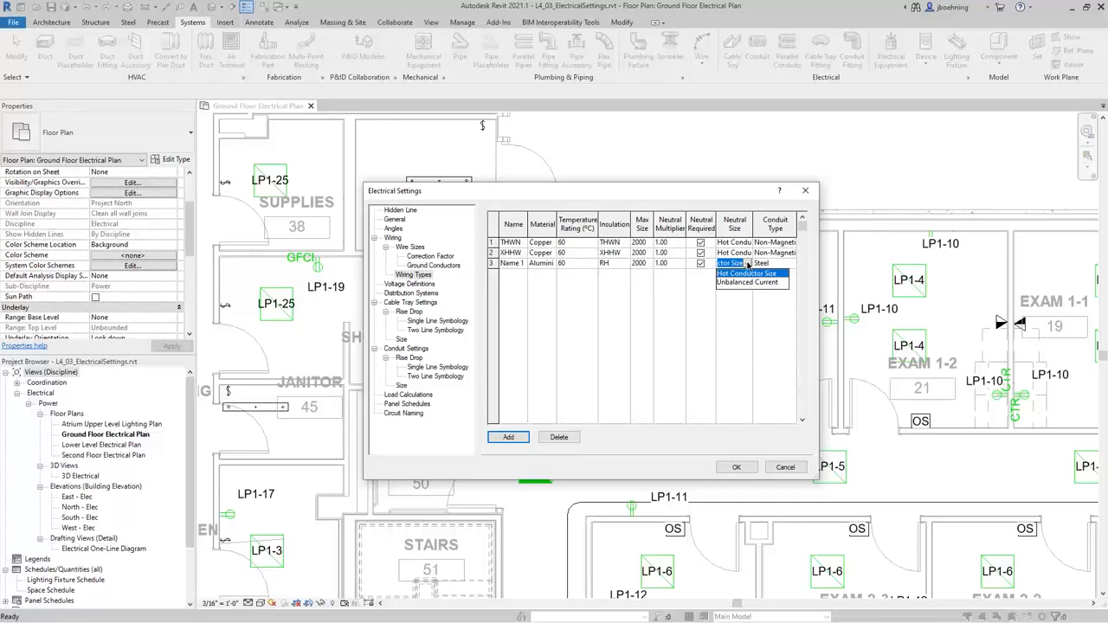
click(748, 265)
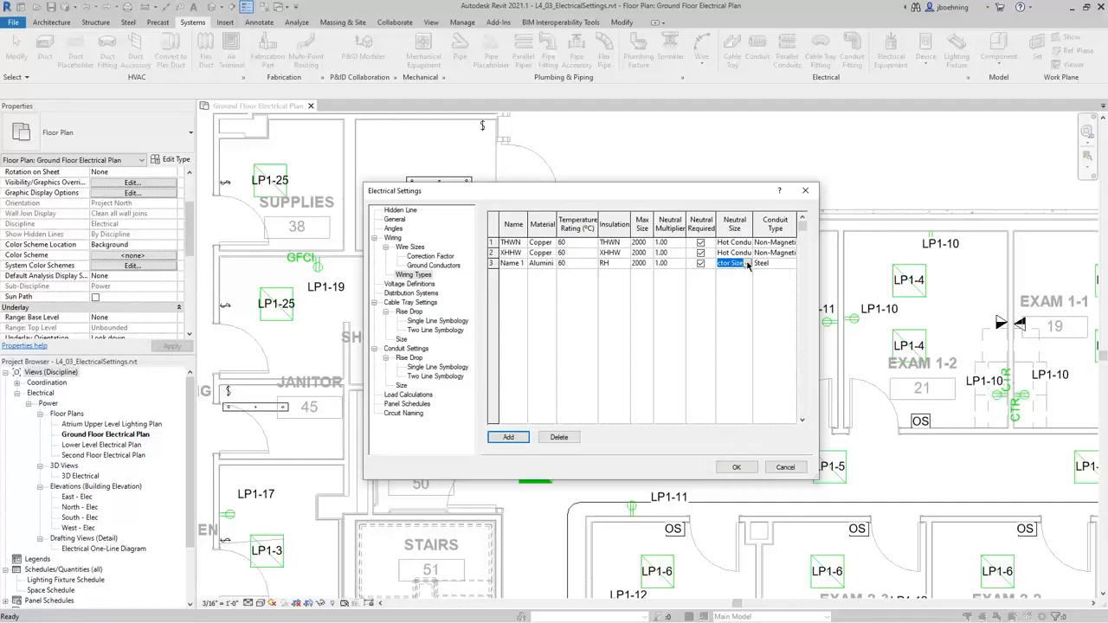
click(792, 266)
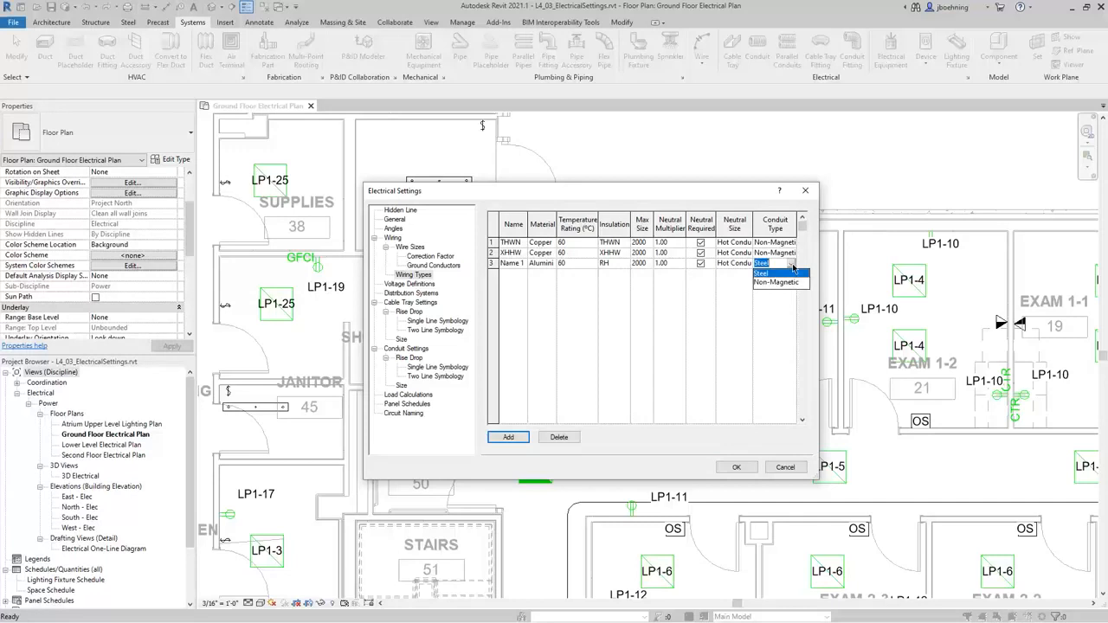
click(793, 267)
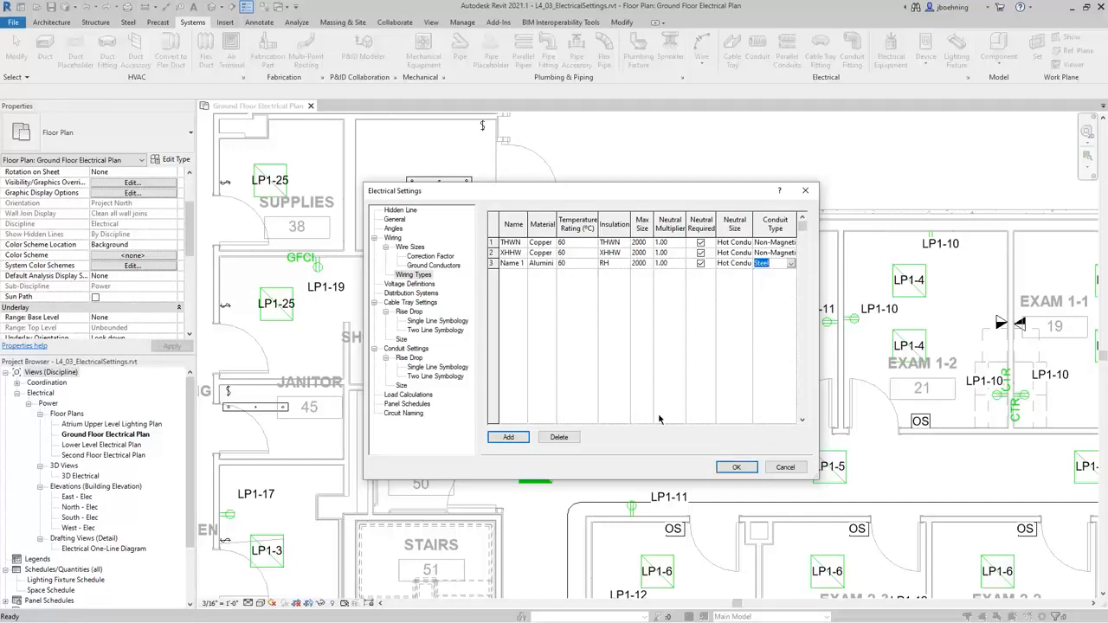
click(566, 438)
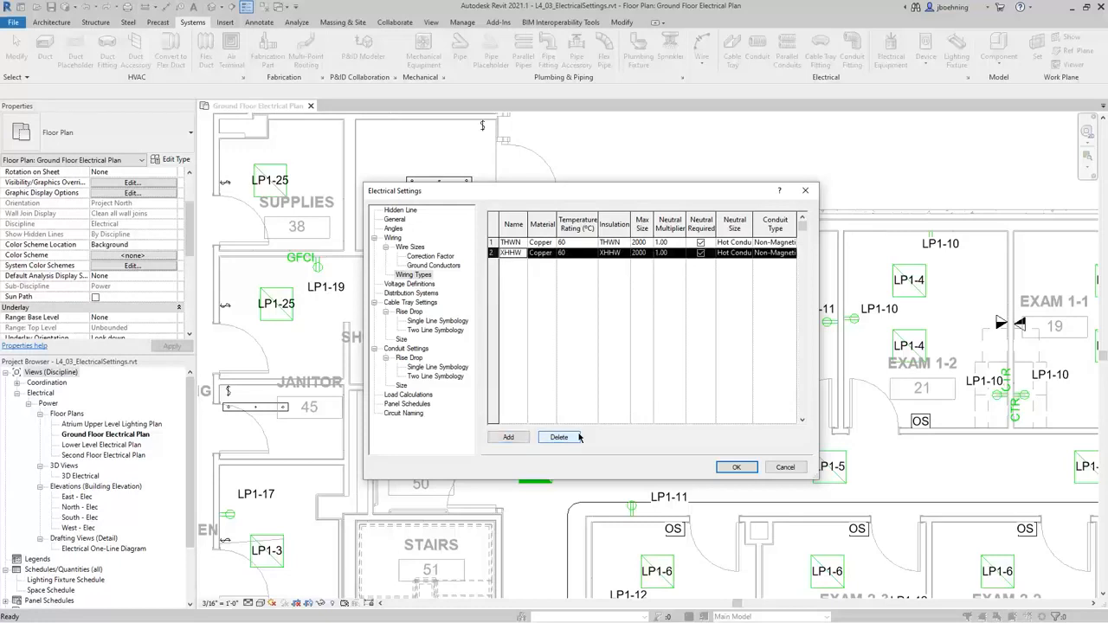
Examine the voltage definitions, including the value, minimum and maximum fields of the 480 entry
click(430, 286)
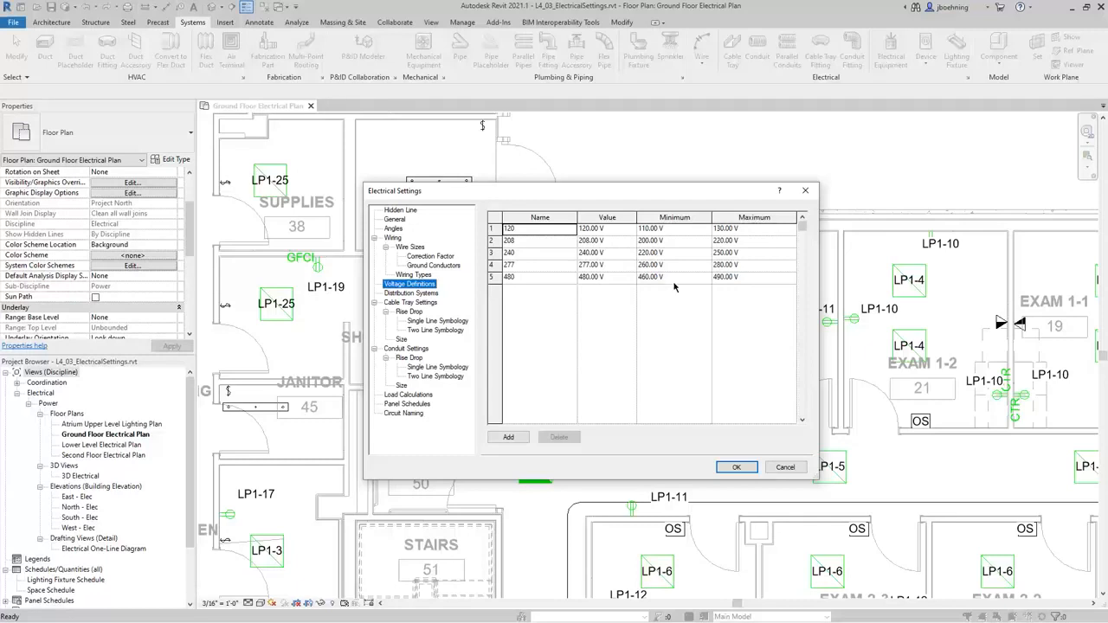
click(618, 278)
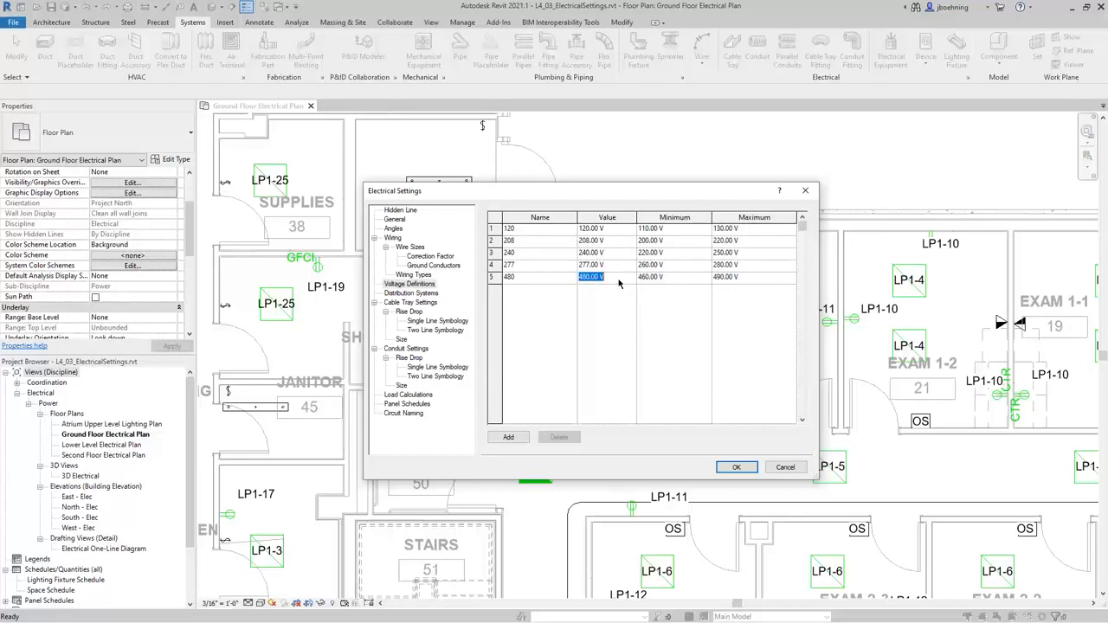
click(669, 278)
click(745, 279)
click(620, 277)
Examine the distribution systems and the phase and configuration choices for the 480/277 Wye system
click(428, 294)
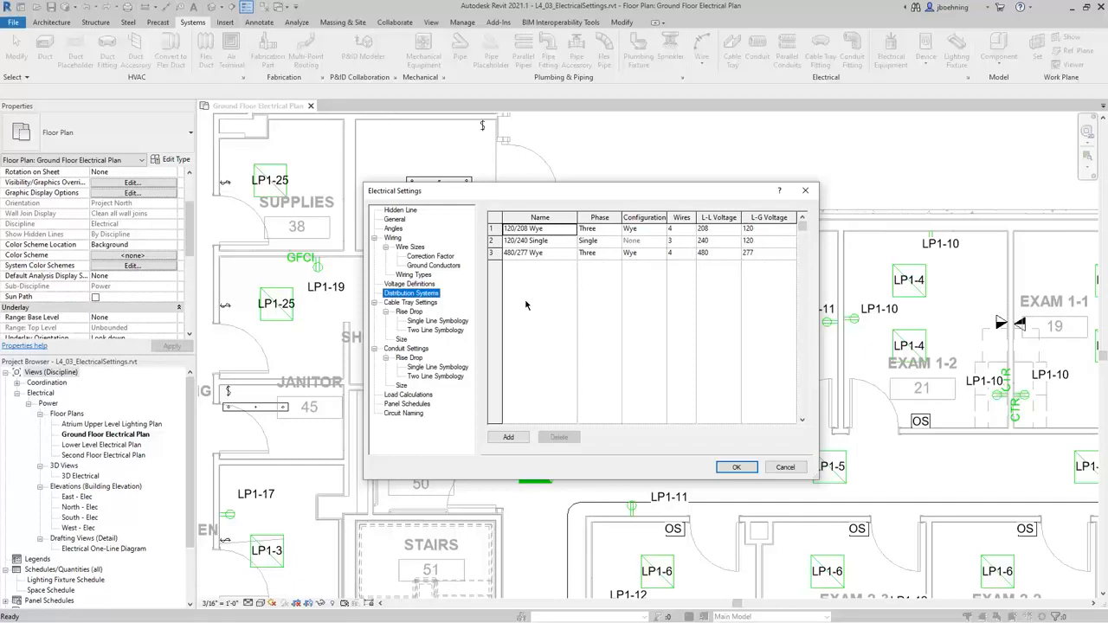
click(615, 254)
click(615, 254)
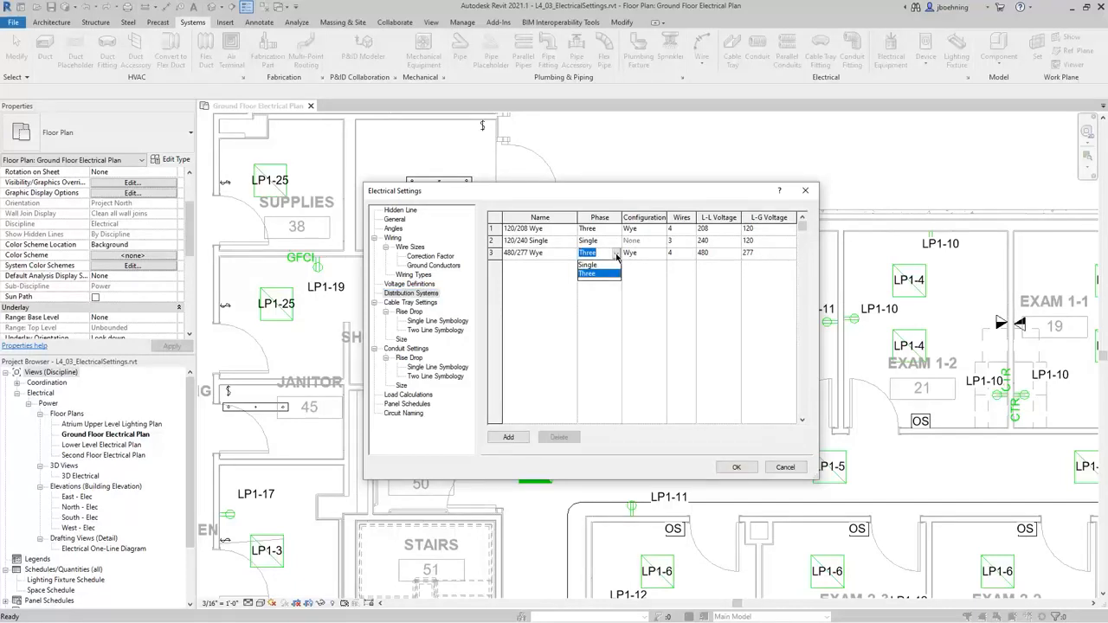
click(615, 255)
click(660, 257)
click(661, 256)
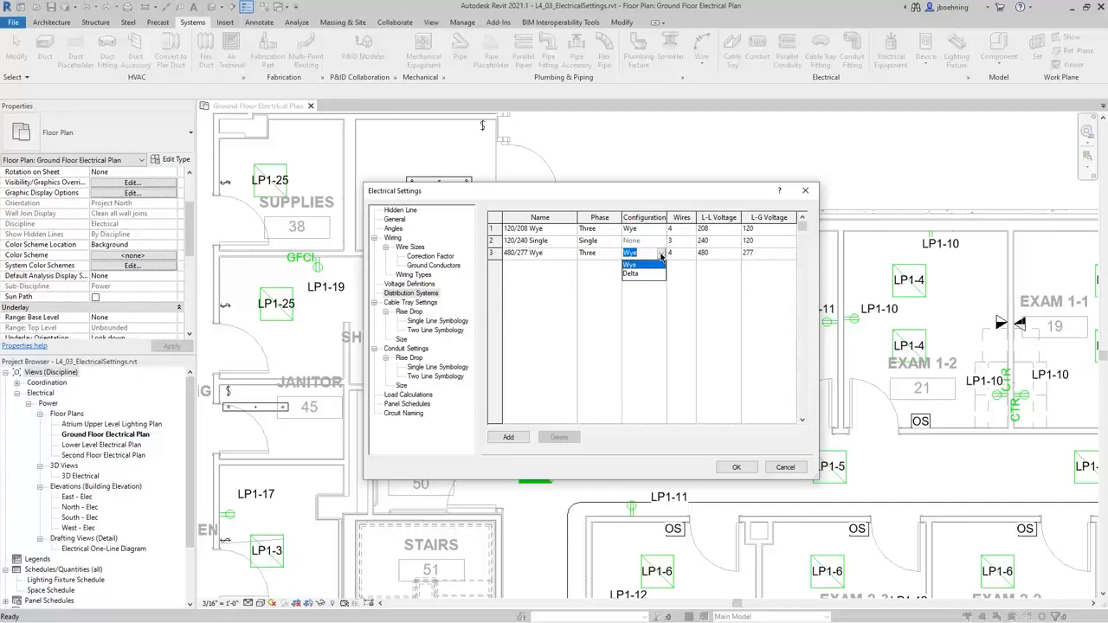
click(660, 256)
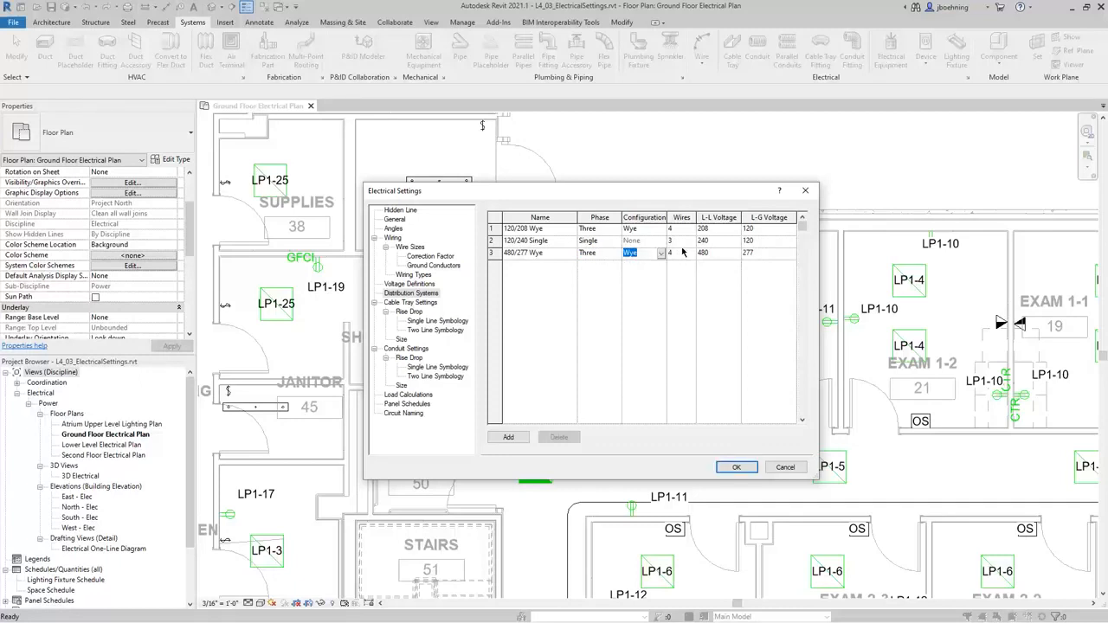
Compare the available wire counts for the 120/240 Single and 480/277 Wye distribution systems
click(690, 243)
click(690, 243)
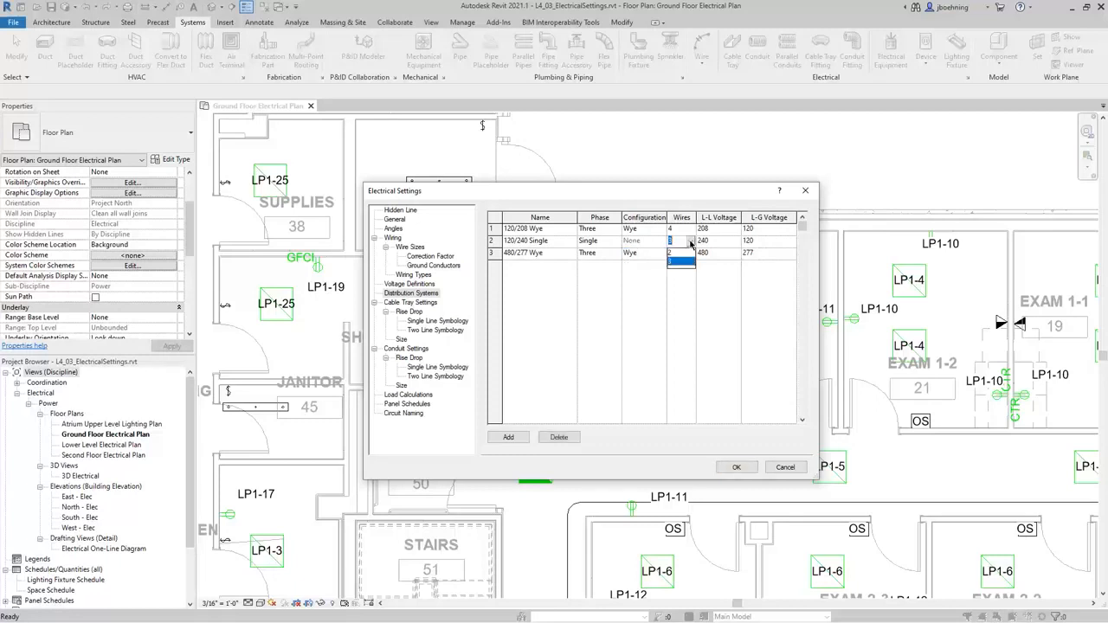
click(689, 259)
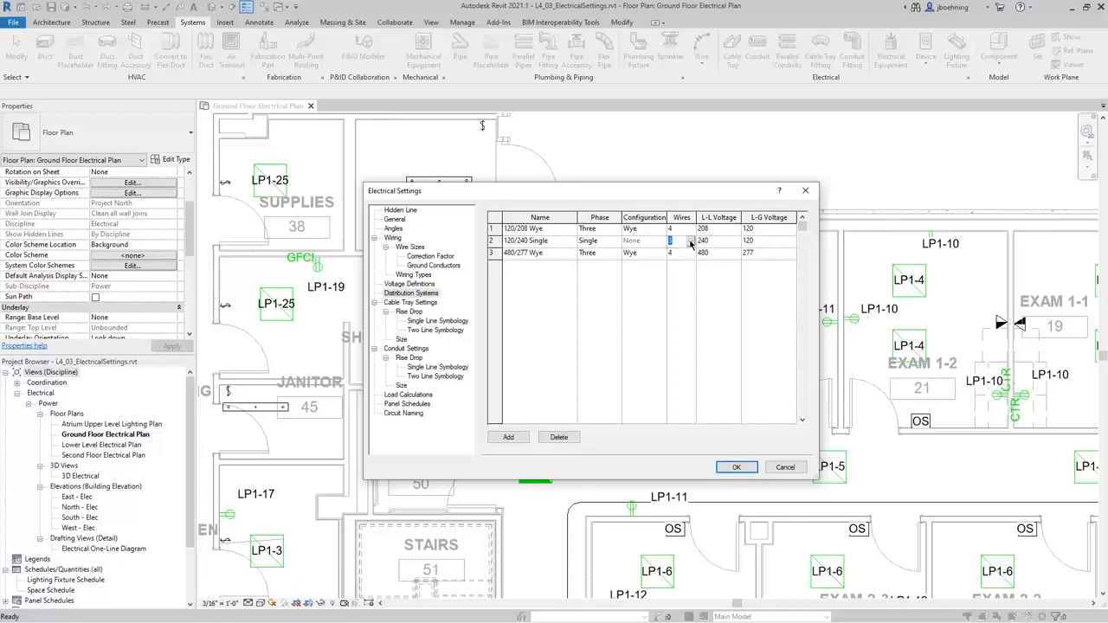
click(690, 256)
click(690, 256)
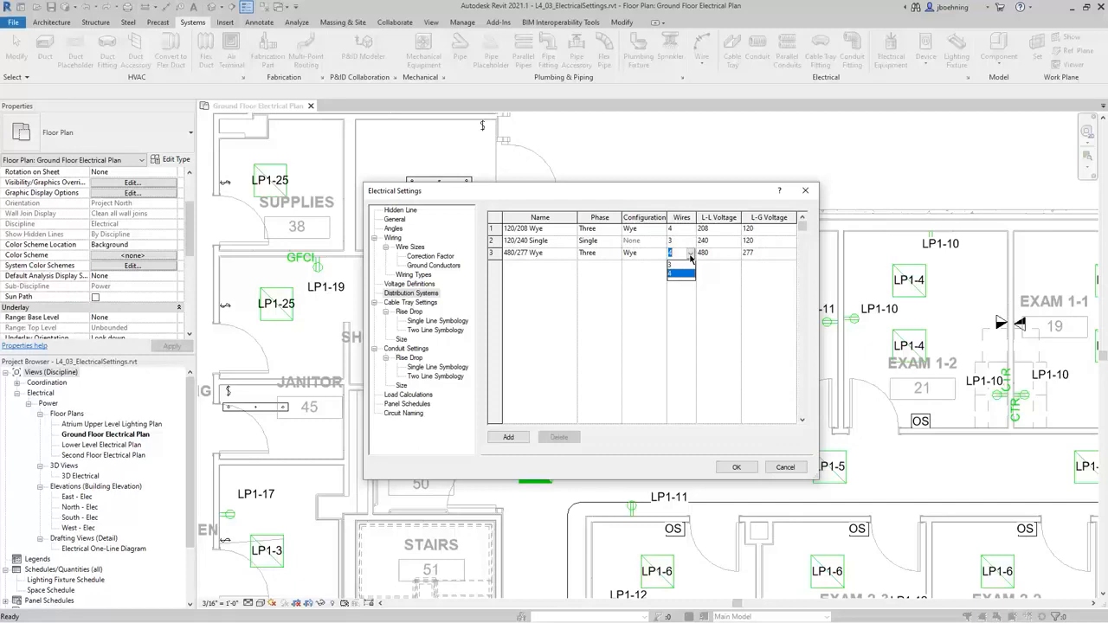
click(690, 258)
Review the L-L Voltage and L-G Voltage choices for the 480/277 Wye distribution system
click(713, 258)
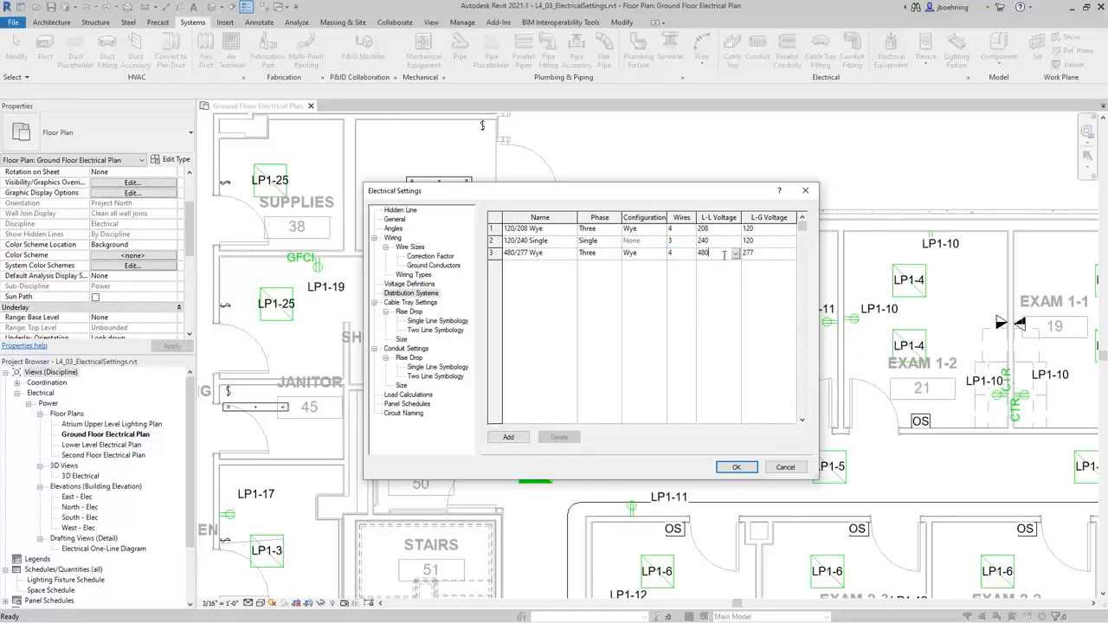
click(735, 254)
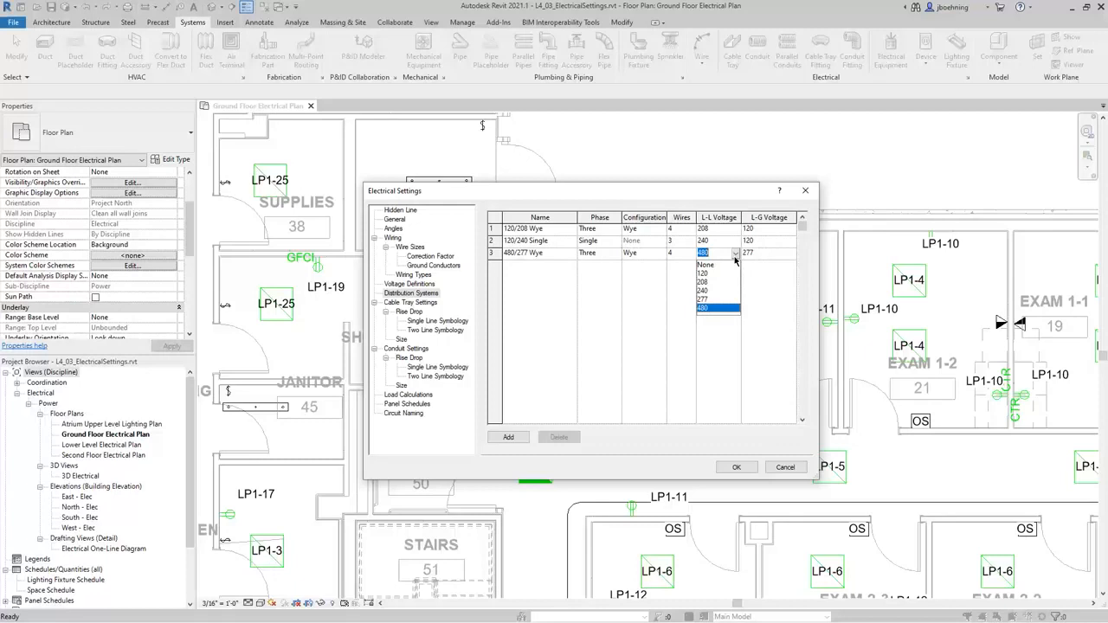
click(734, 256)
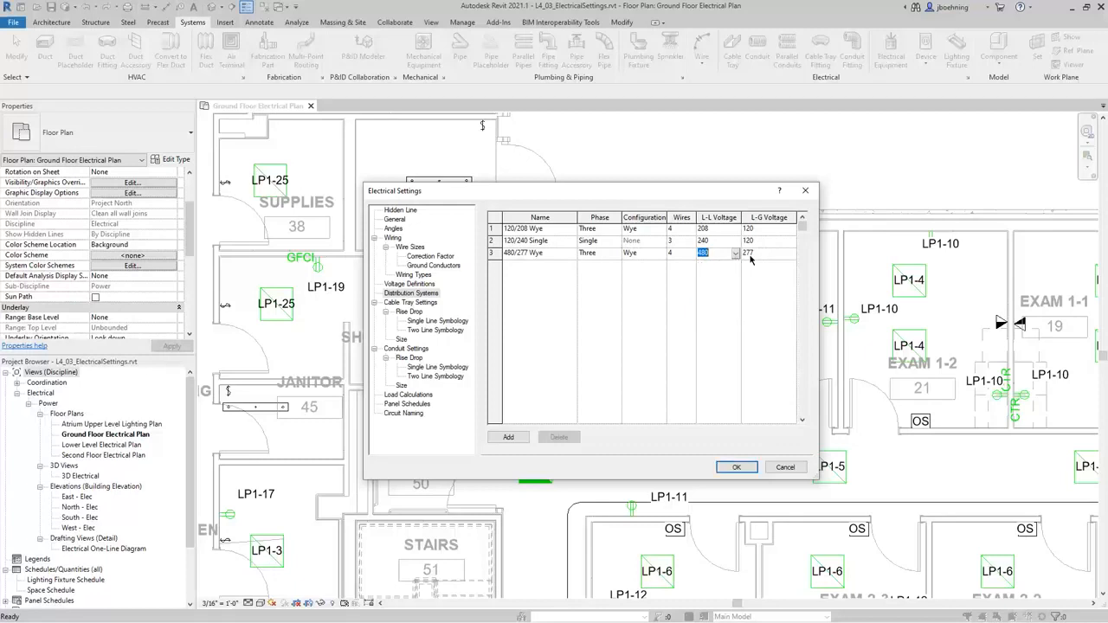
click(765, 256)
click(791, 254)
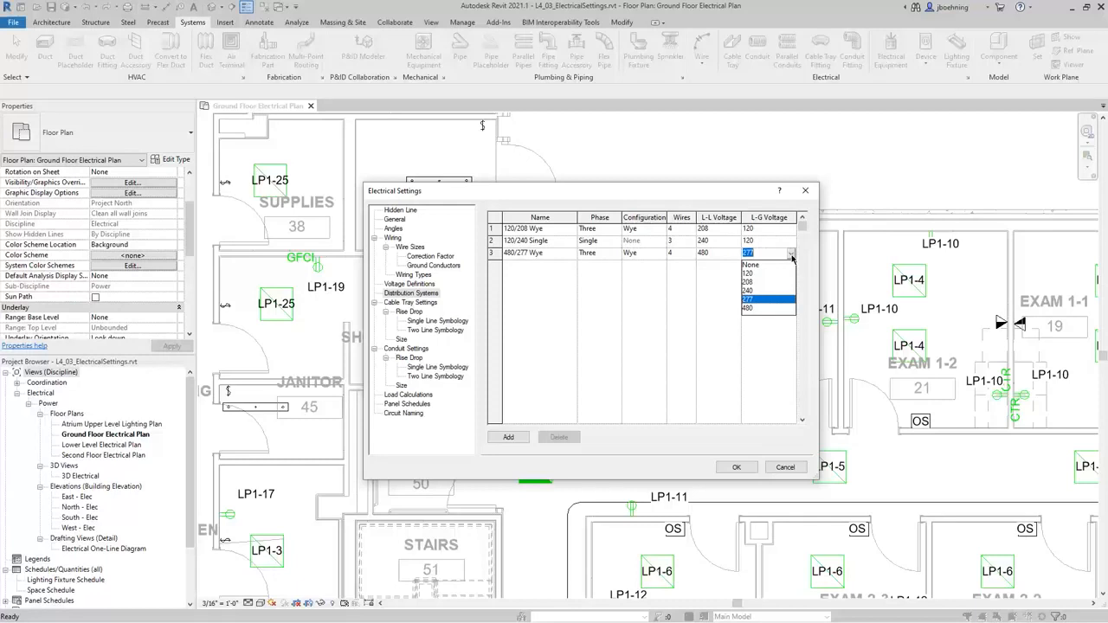
click(791, 257)
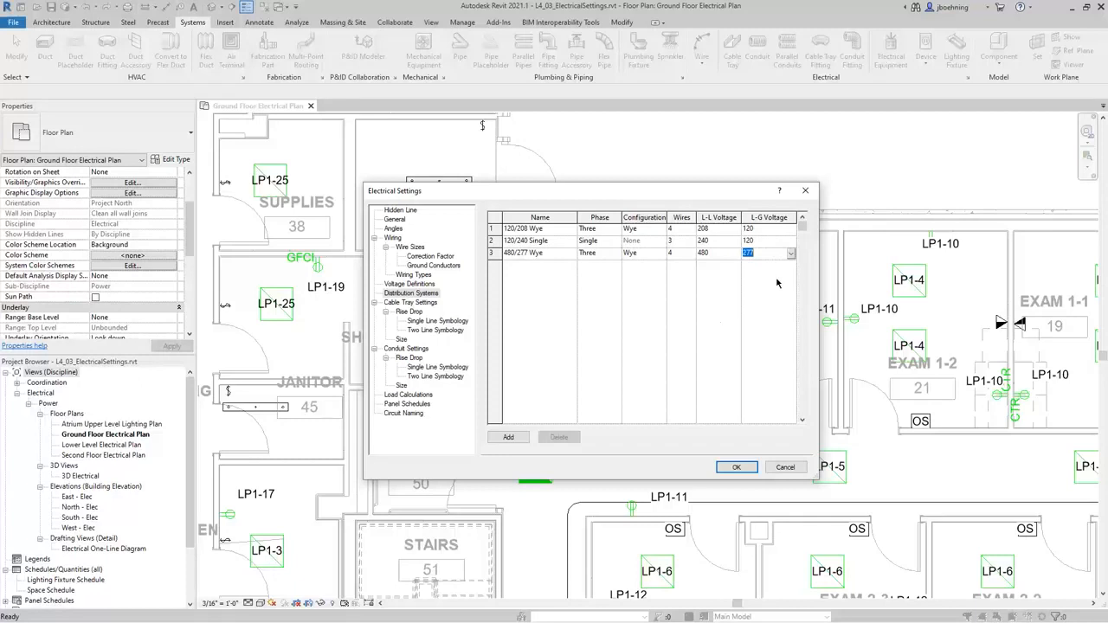
Compare the cable tray settings with the conduit settings for fitting annotation size, size prefix or suffix, and separators
click(412, 303)
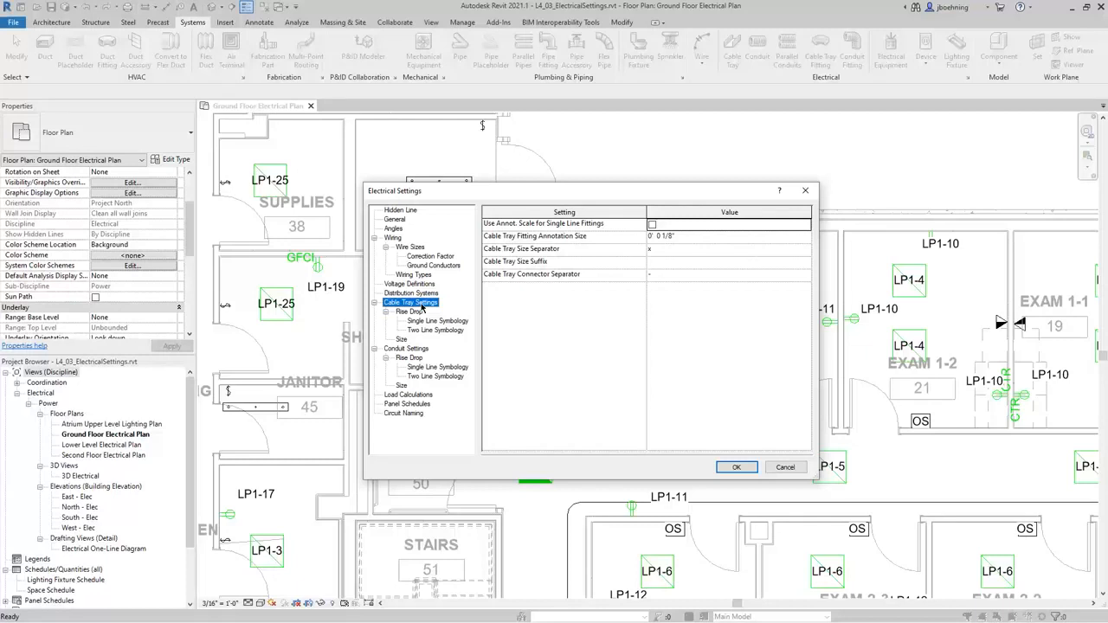
click(420, 350)
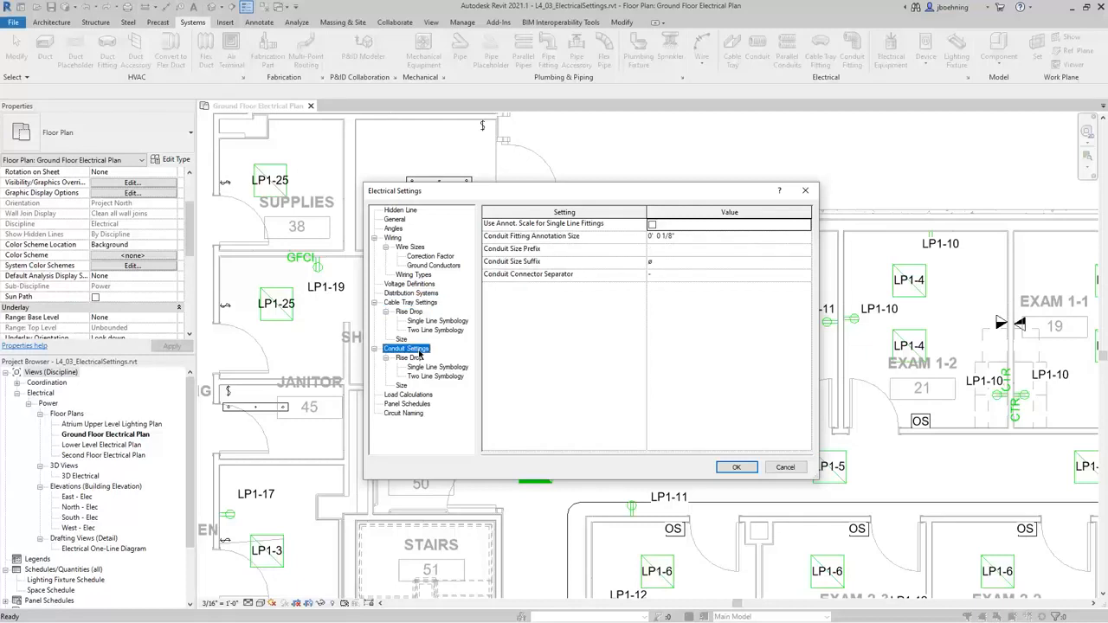
click(426, 305)
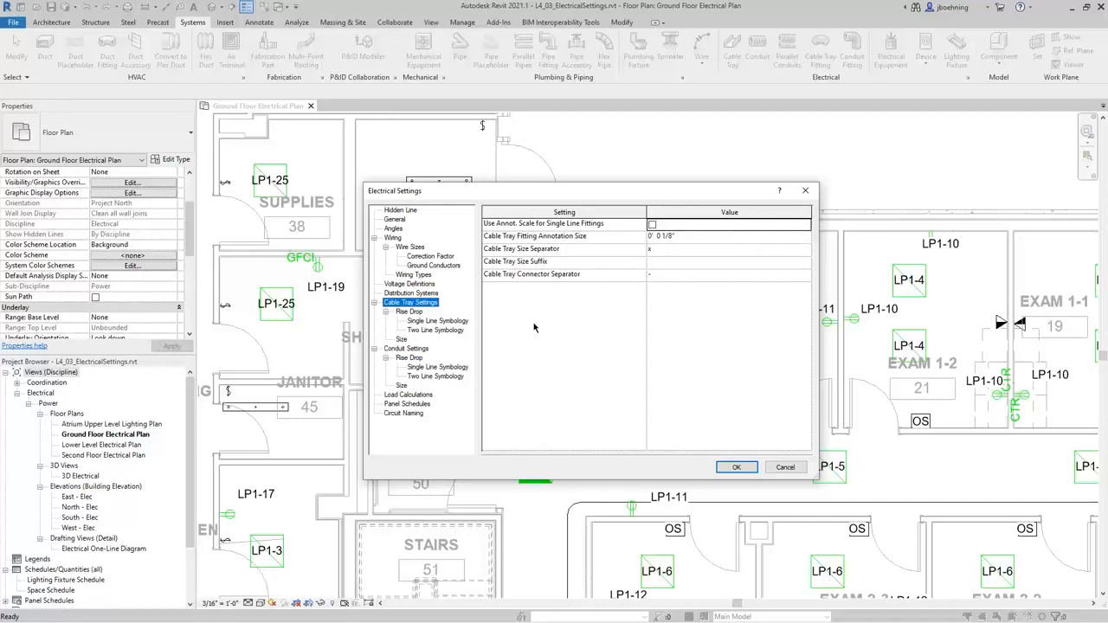
click(402, 350)
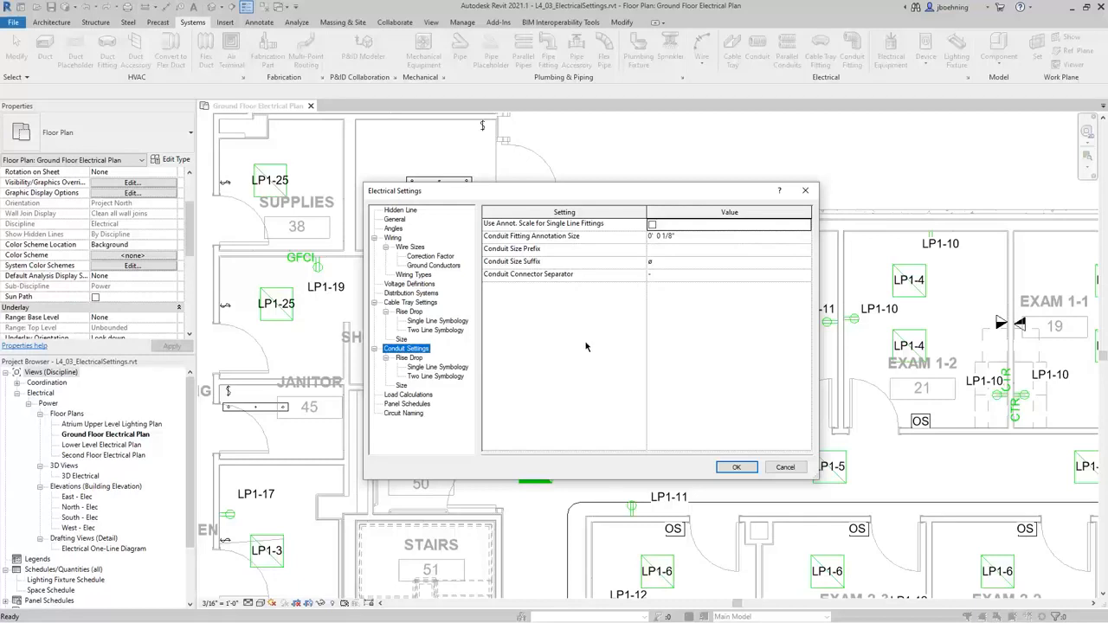
click(419, 303)
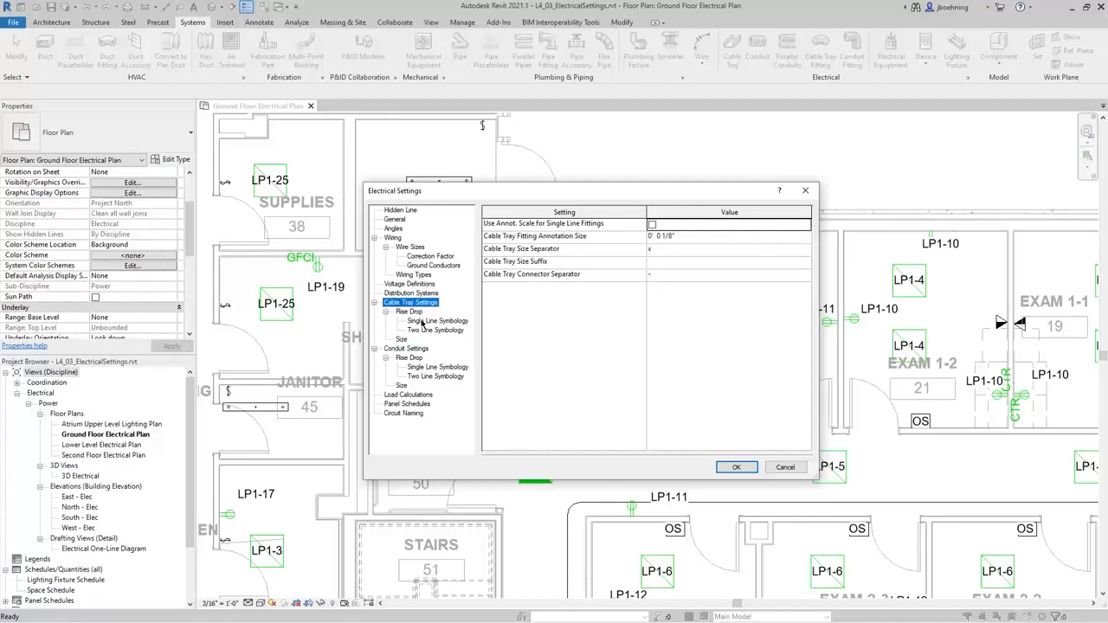
click(418, 349)
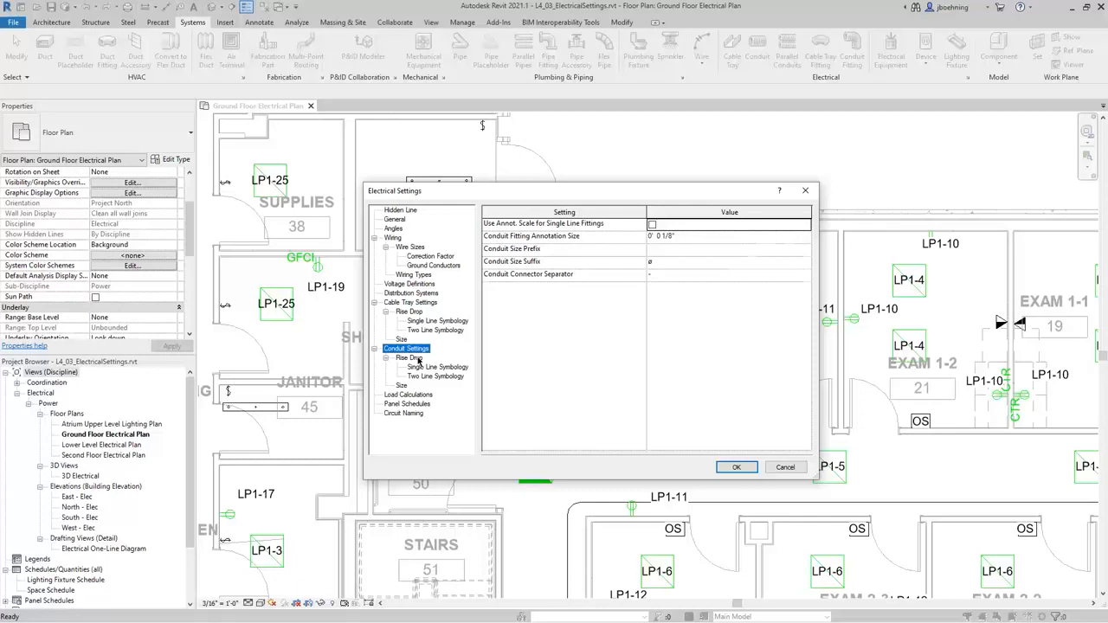
Review the conduit rise/drop annotation size and its single line and two line symbology
click(418, 357)
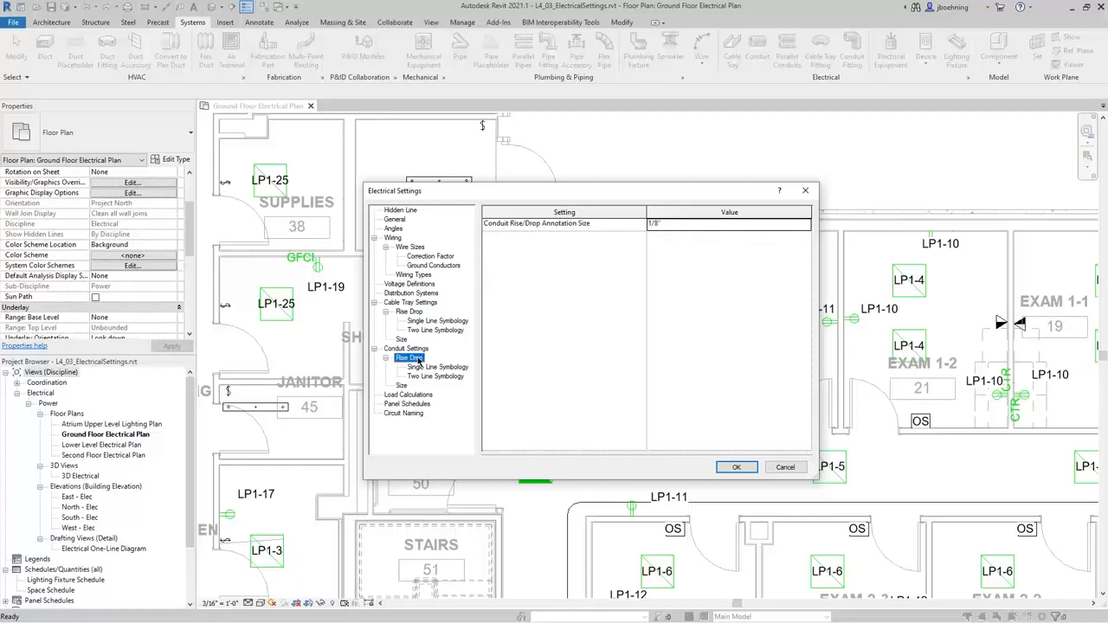
click(425, 367)
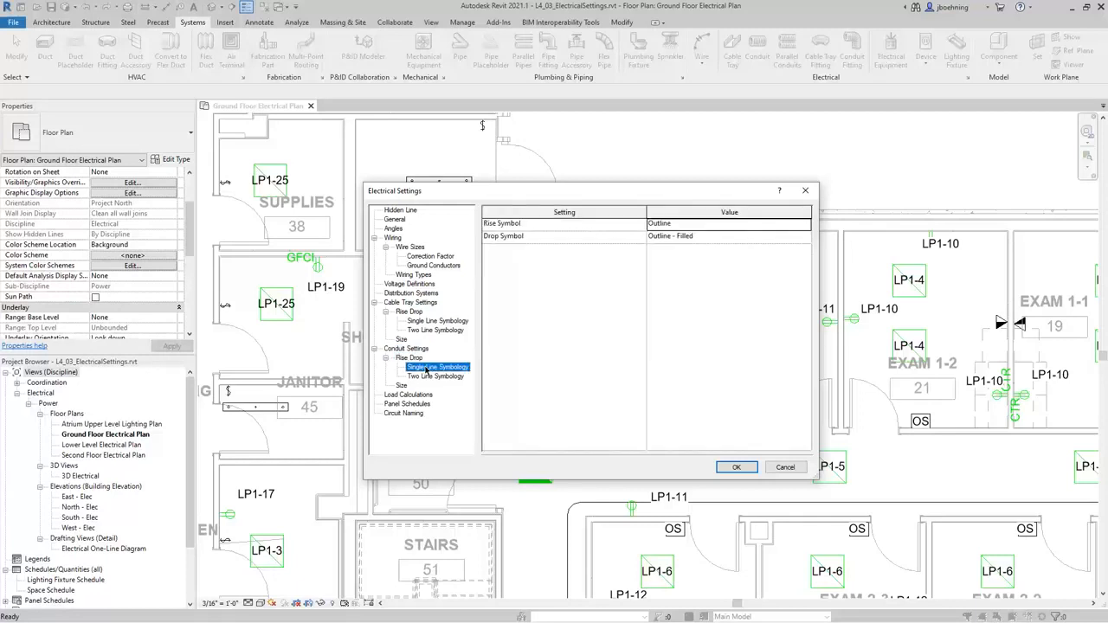
click(432, 376)
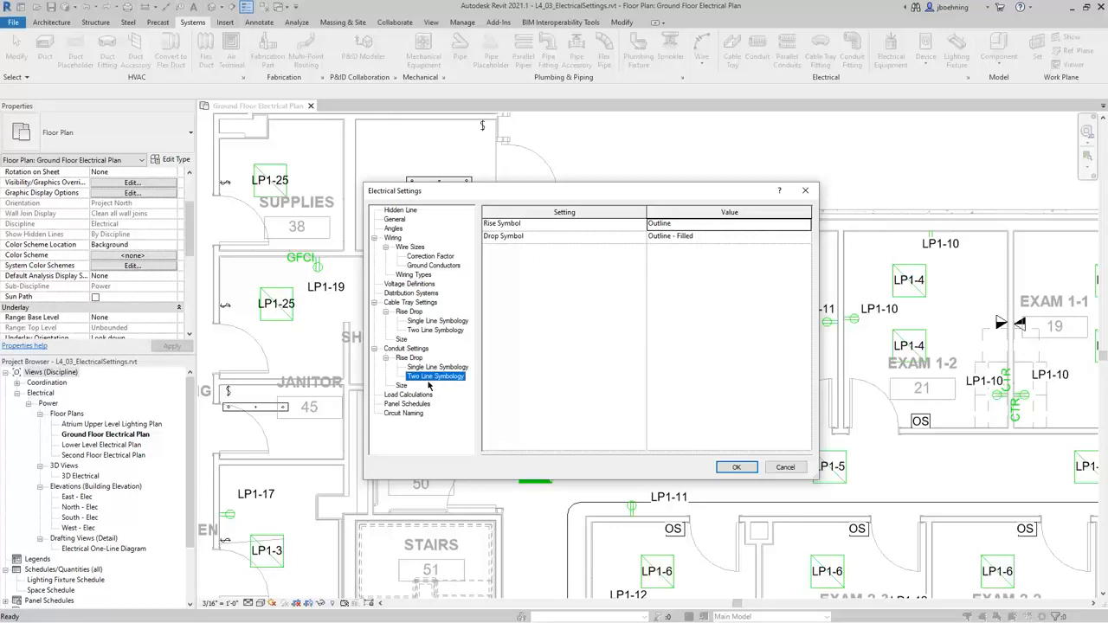
Review the conduit sizes and the panel schedule settings for spare and space labels and merging multi-poled circuits into a single cell
click(402, 386)
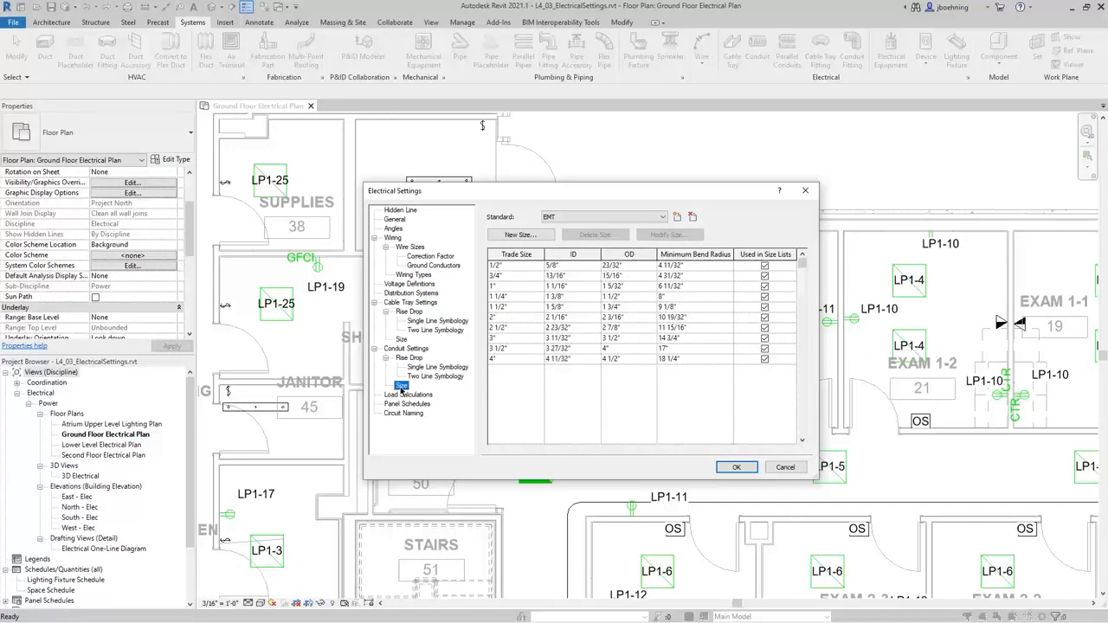
click(422, 404)
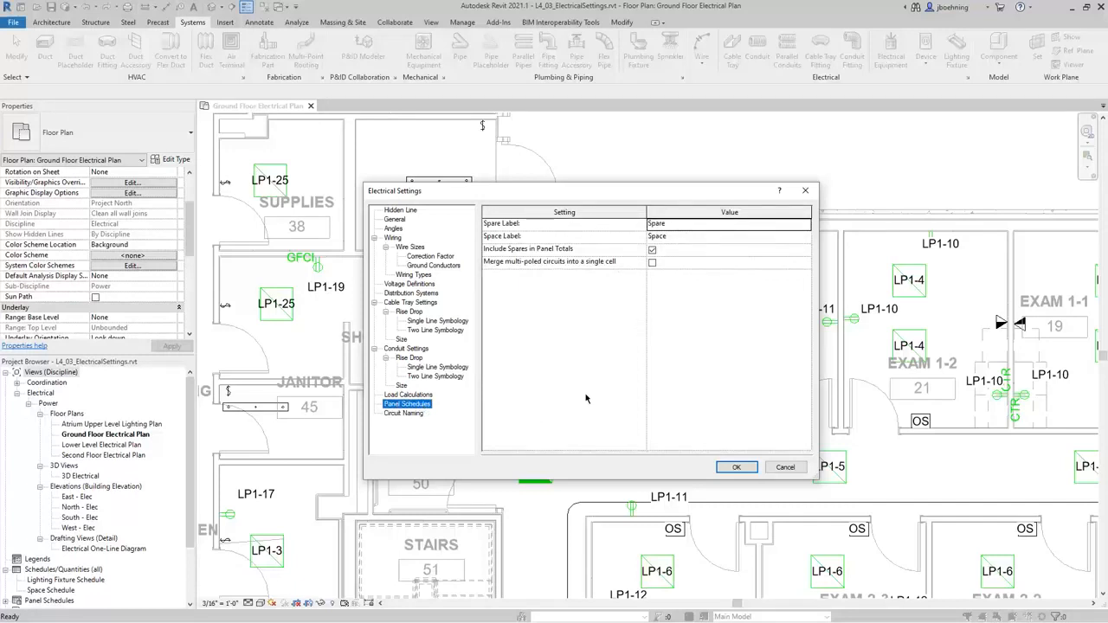
click(802, 226)
click(797, 238)
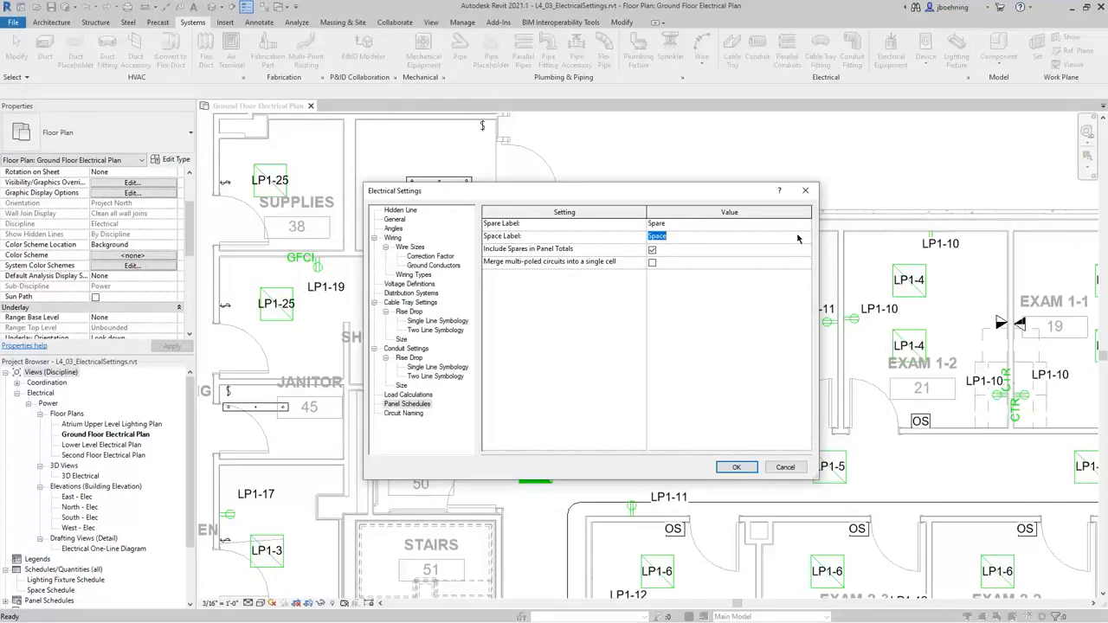
click(652, 264)
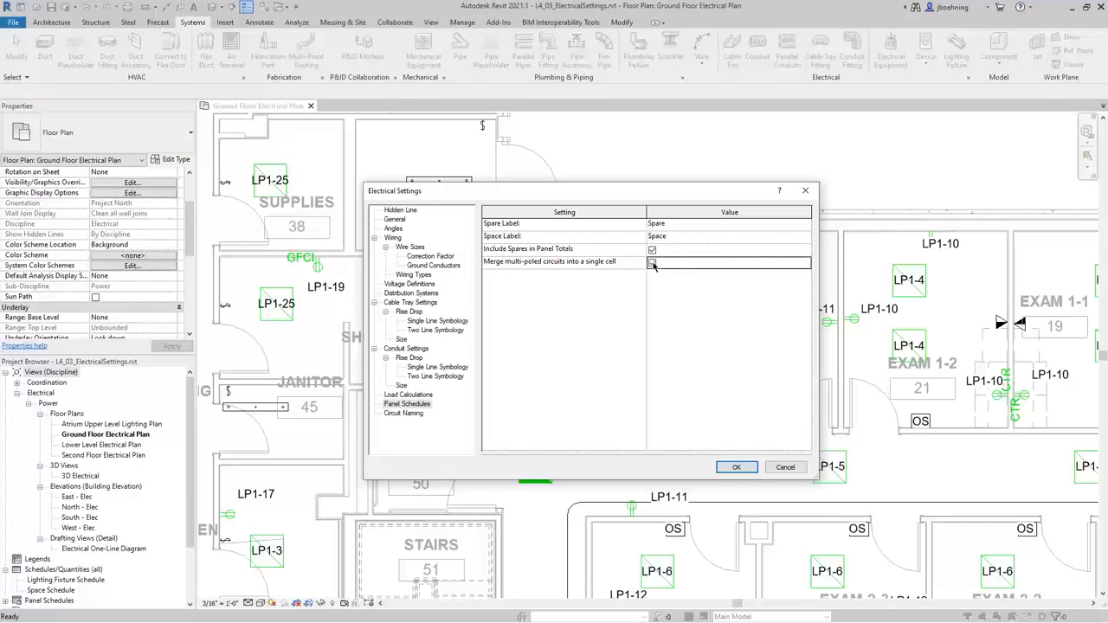
Start a new circuit naming scheme and add the Panel and Slot Index circuit parameters to it
click(410, 415)
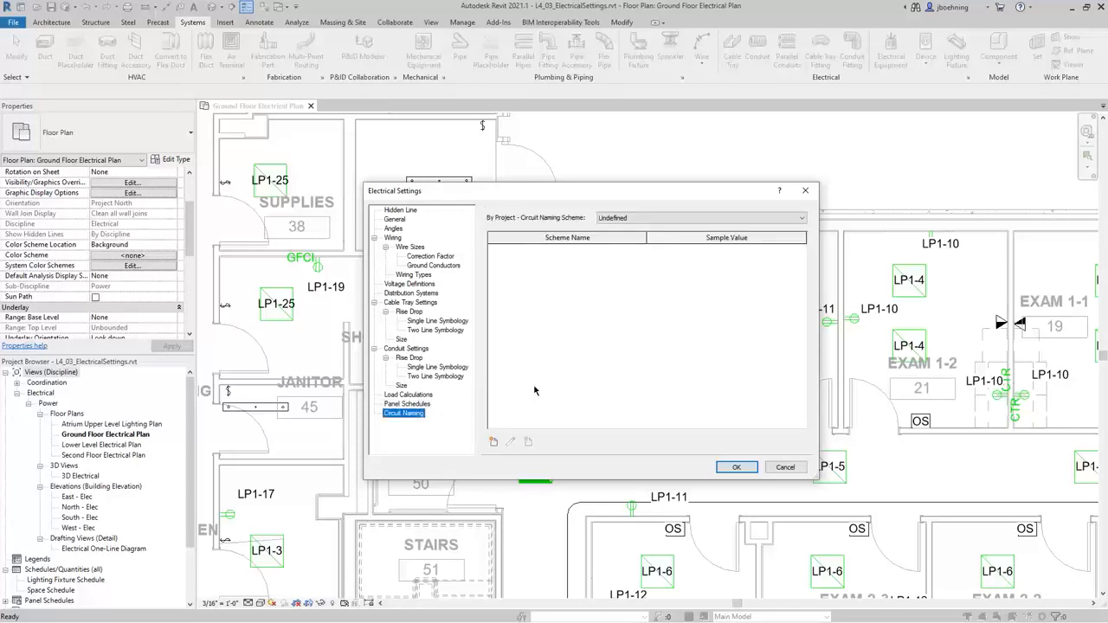
click(494, 443)
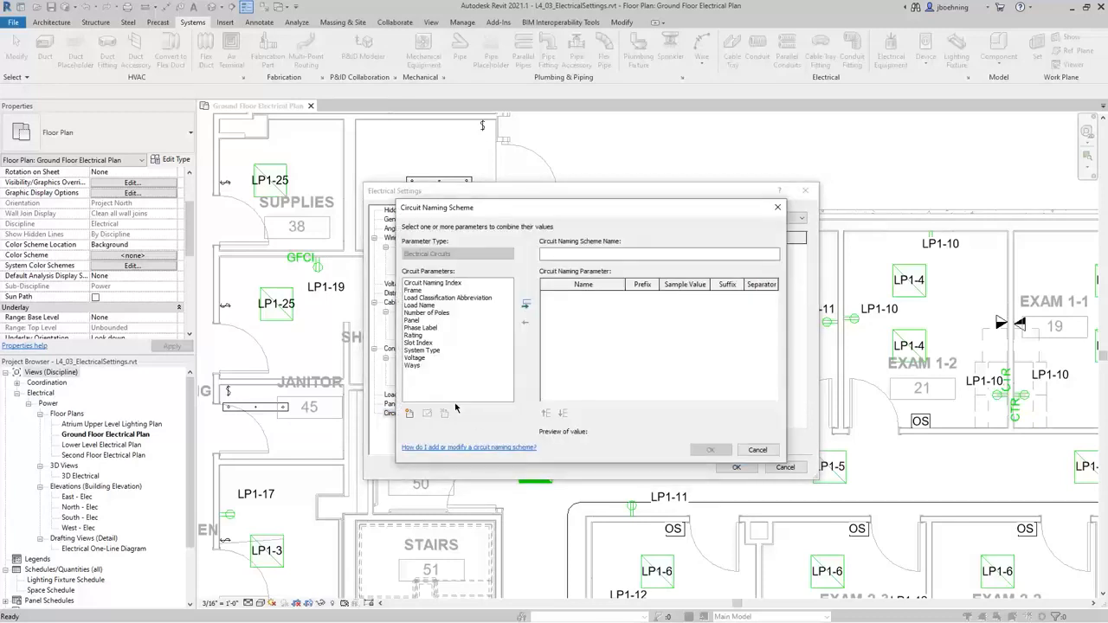
click(416, 320)
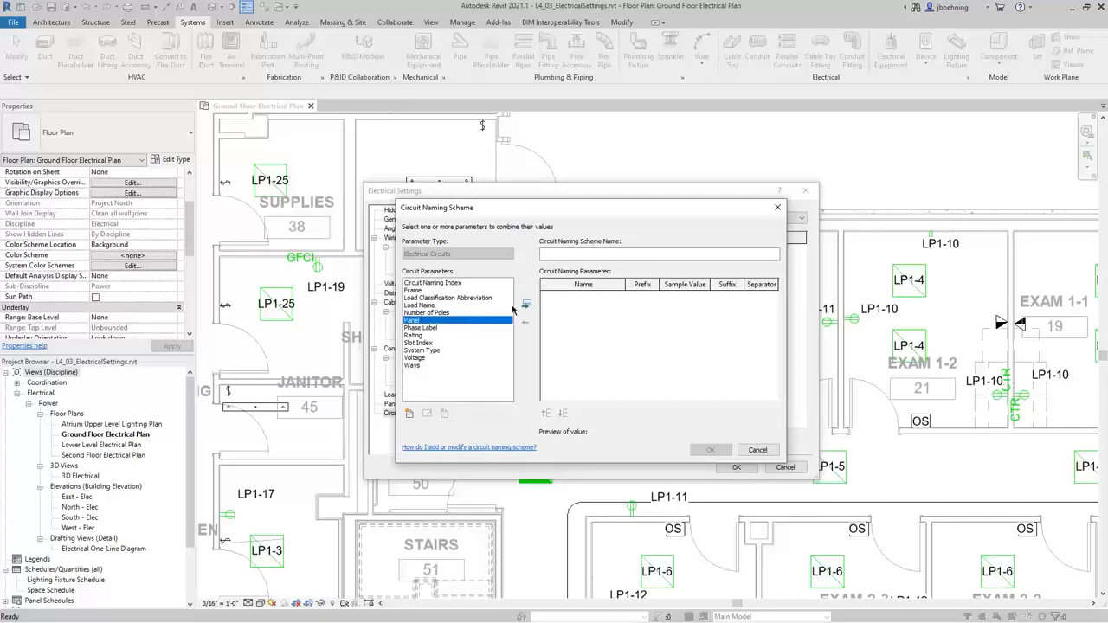
click(525, 306)
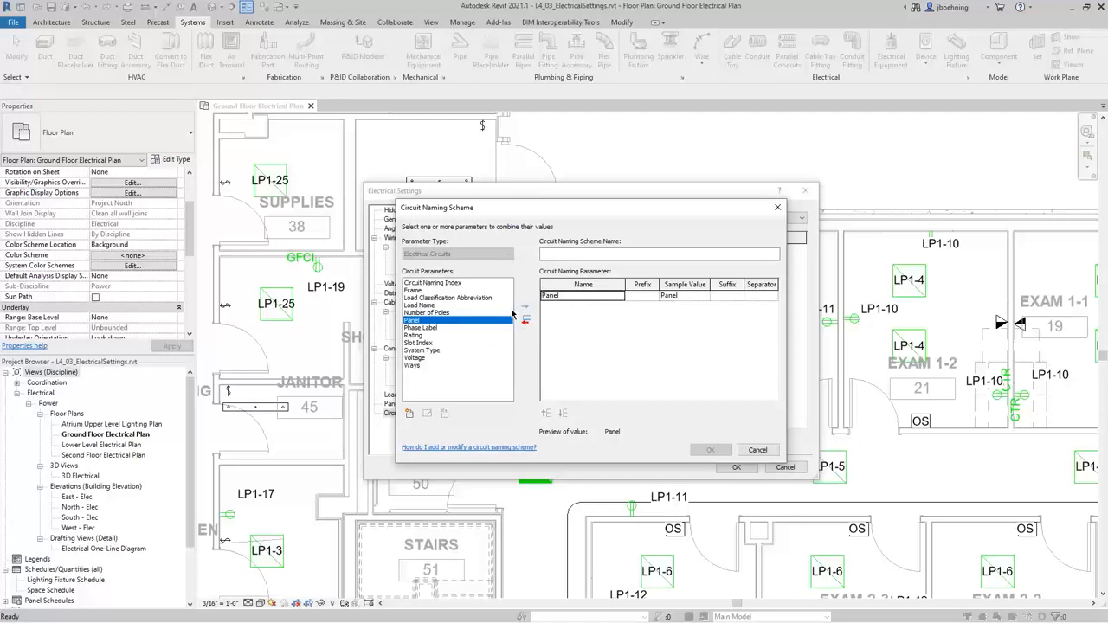
click(422, 343)
click(525, 306)
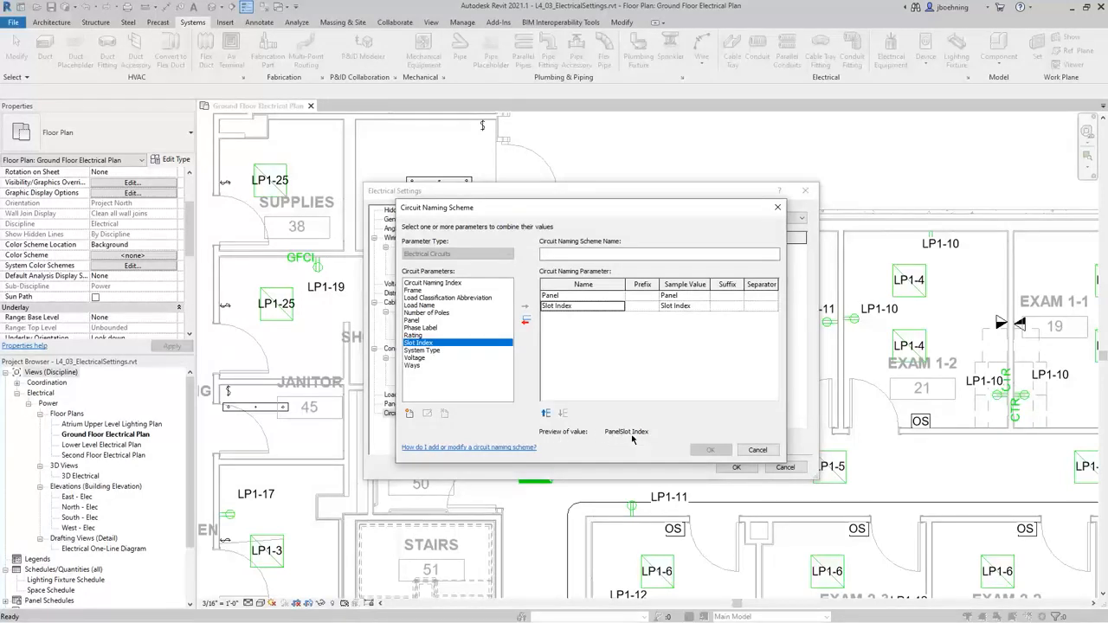
Set a "/" separator after the Panel parameter and save the naming scheme as Panel and Slot Index
click(761, 295)
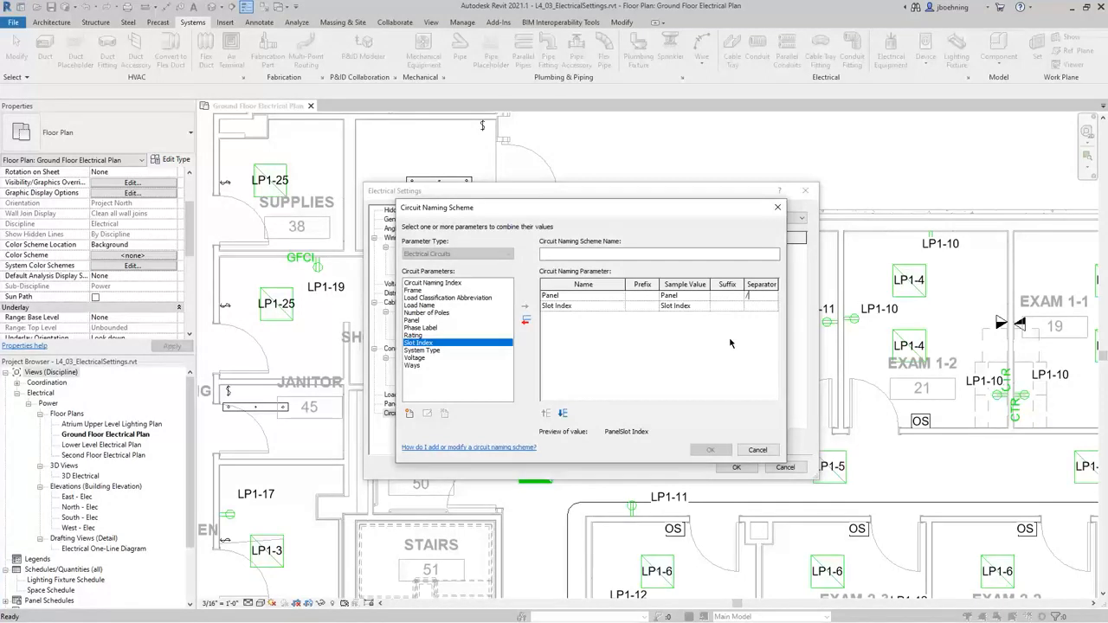
click(749, 306)
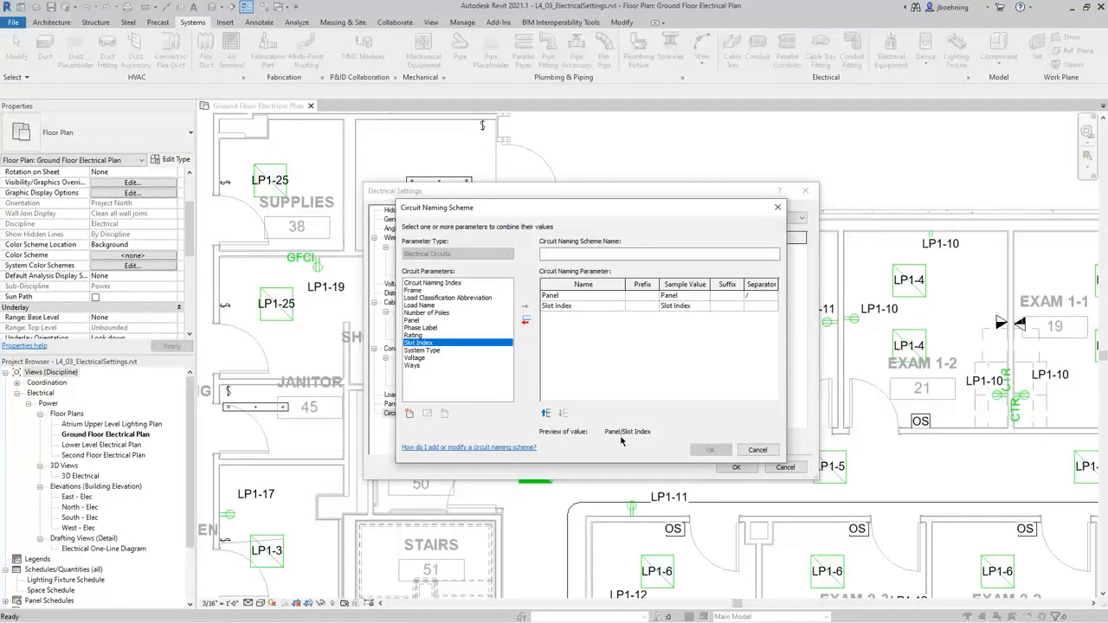
click(618, 254)
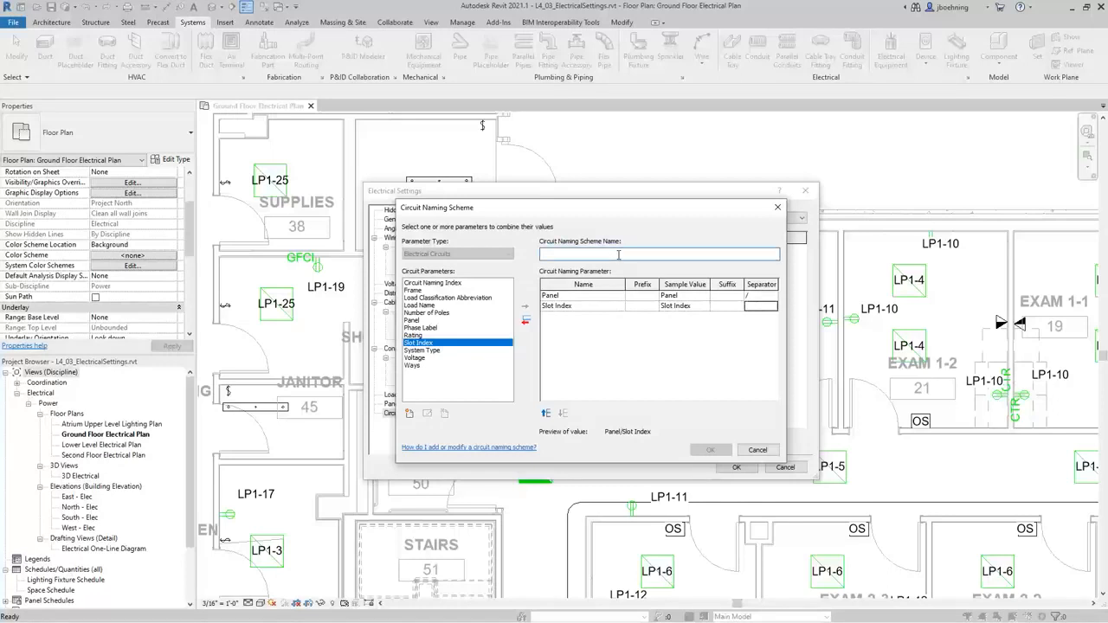
text(Panel and Sl)
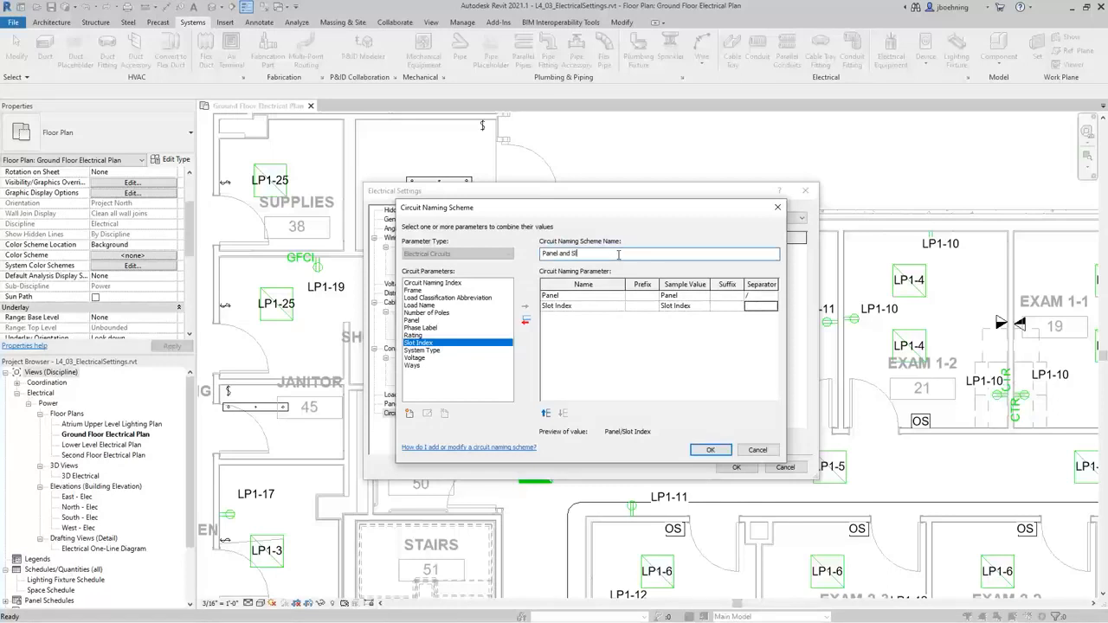
text(ot Index)
click(710, 449)
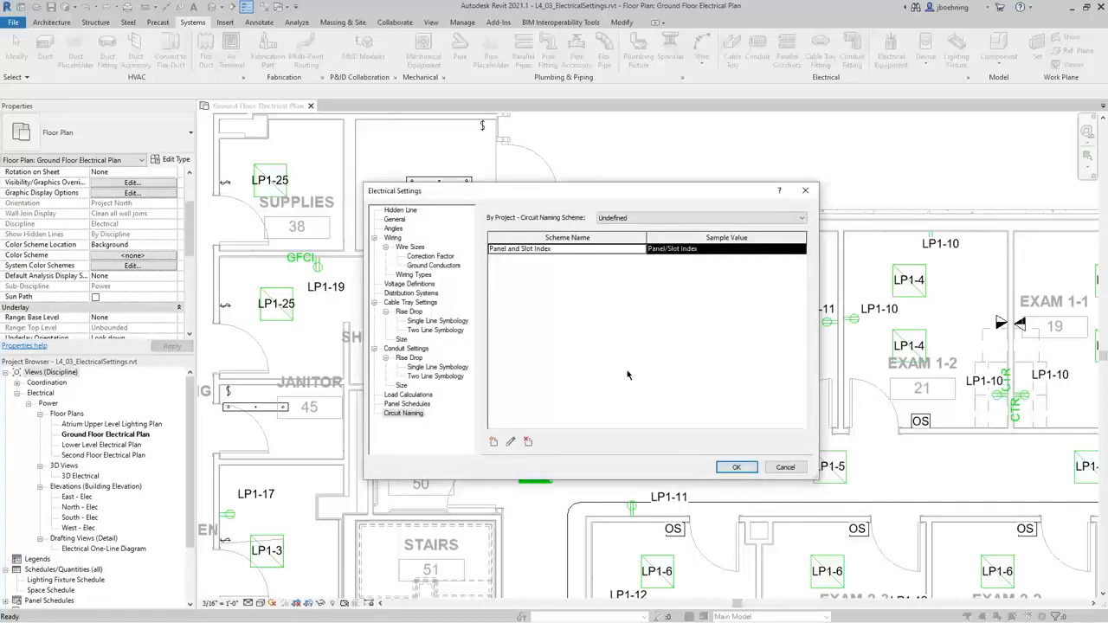